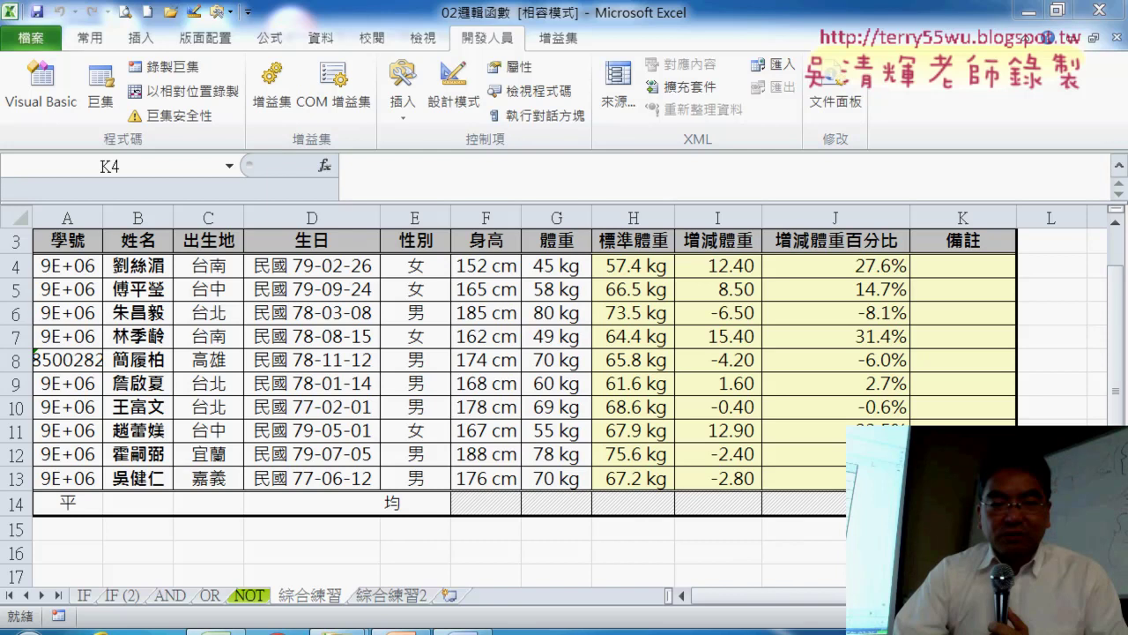
Review the IF example in the lesson slides and code document, then return to the worksheet
left_click(401, 628)
scroll(441, 550, "down", 3)
scroll(441, 550, "down", 5)
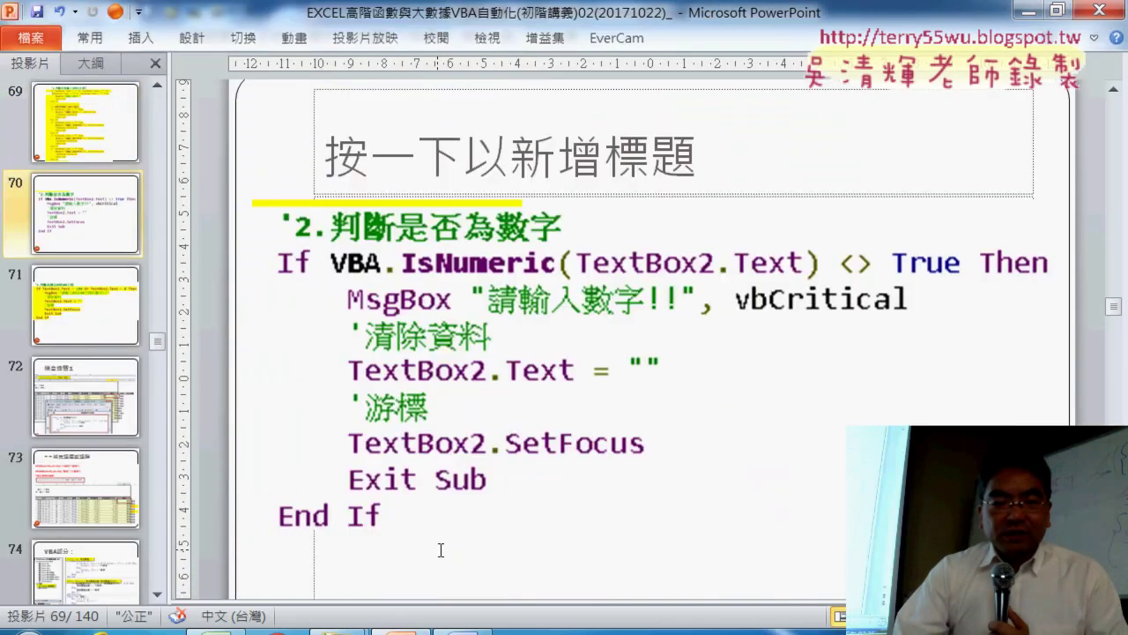
scroll(441, 550, "down", 3)
scroll(440, 550, "down", 1)
scroll(450, 538, "down", 3)
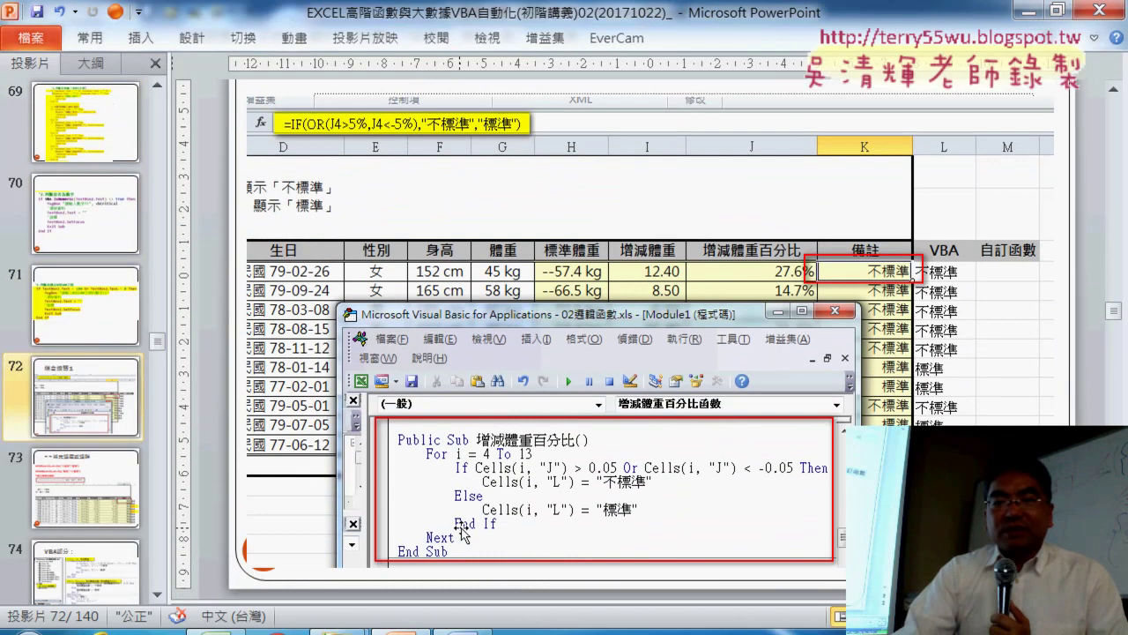
scroll(460, 532, "down", 3)
scroll(461, 529, "up", 6)
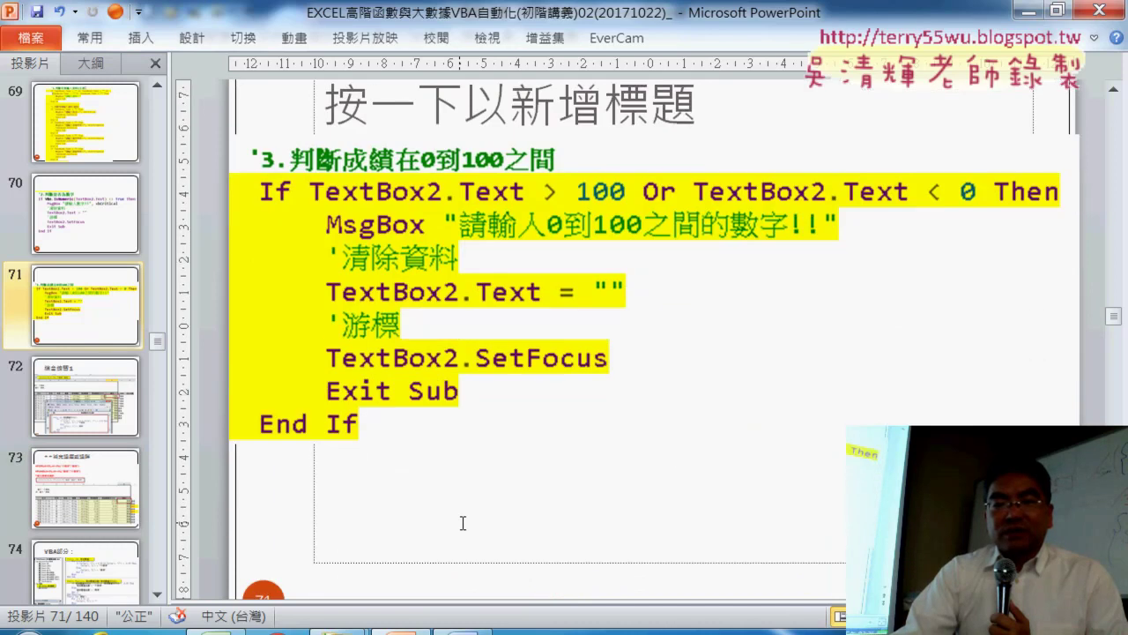
scroll(462, 523, "down", 2)
scroll(462, 524, "down", 3)
scroll(462, 527, "down", 1)
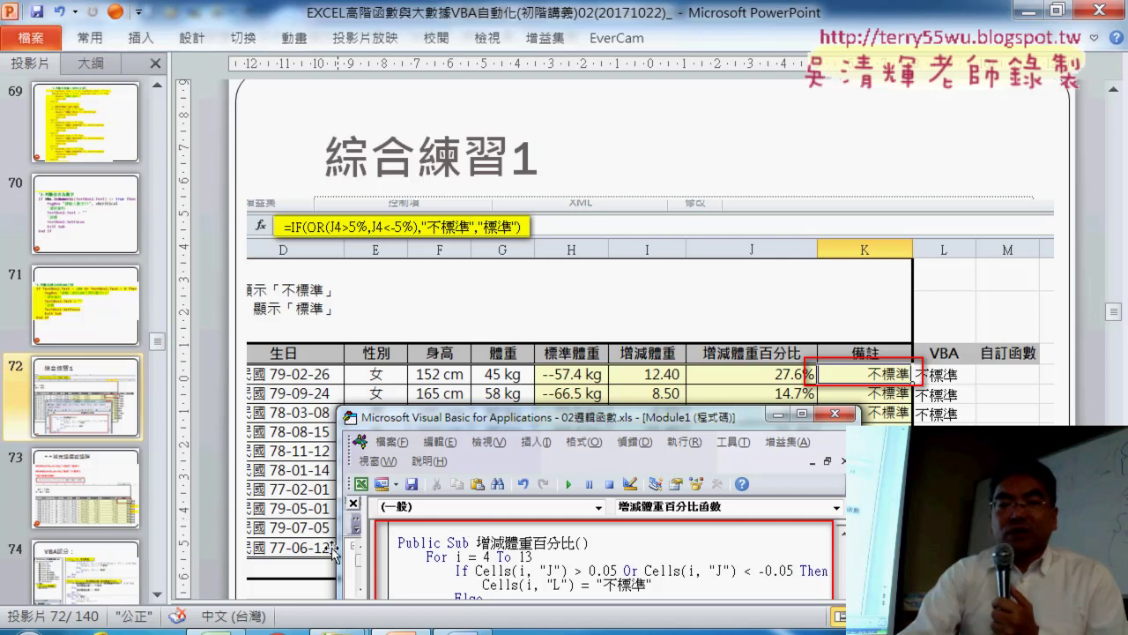
left_click(476, 629)
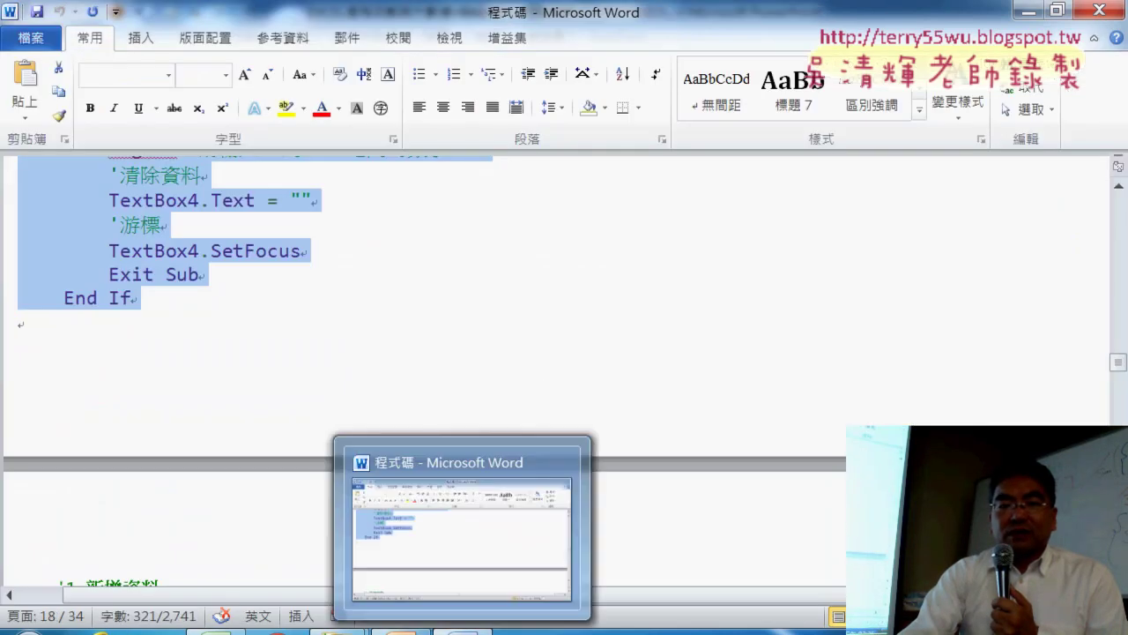
left_click(462, 628)
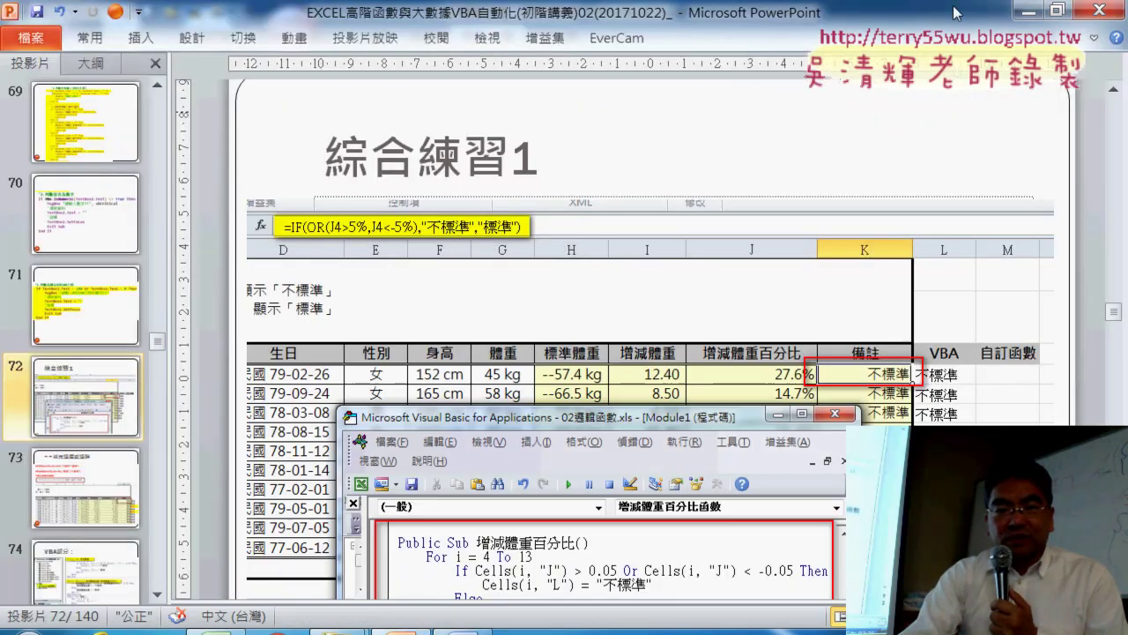
left_click(1028, 10)
Inspect the weights in G4 and H4 and the =I4/G4 percentage formula in J4
left_click(952, 266)
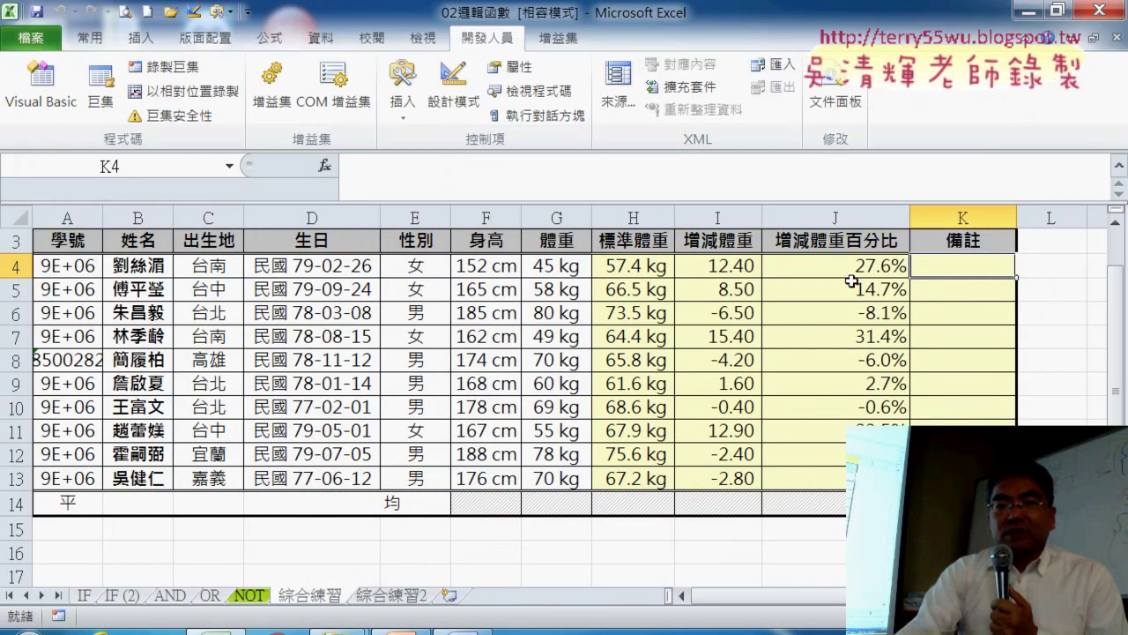
left_click(804, 265)
left_click(834, 216)
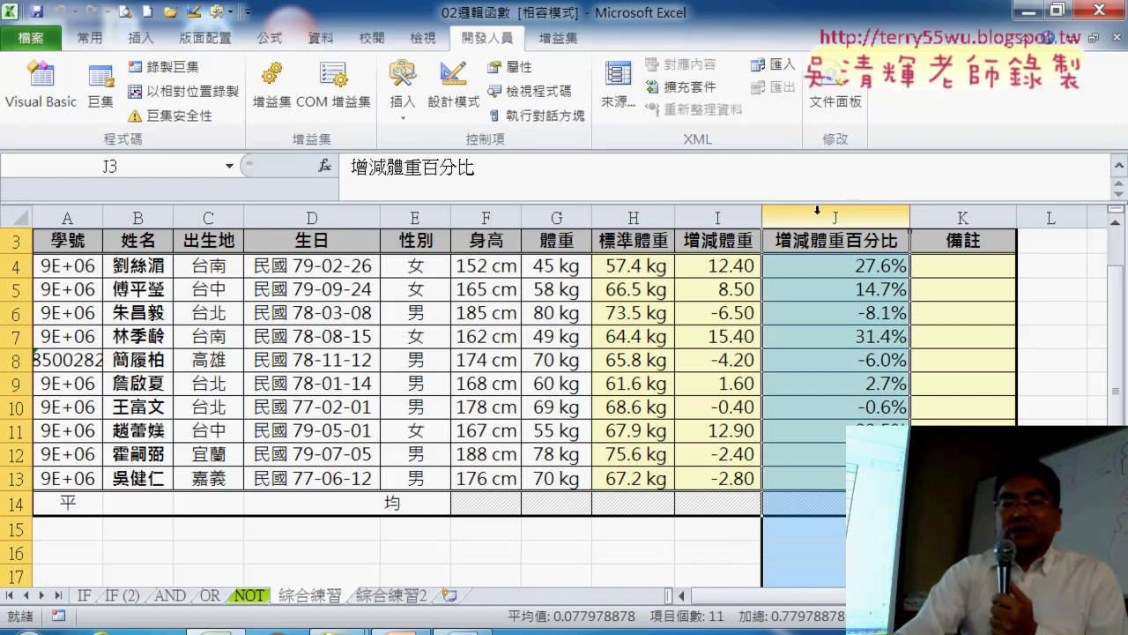
left_click(627, 270)
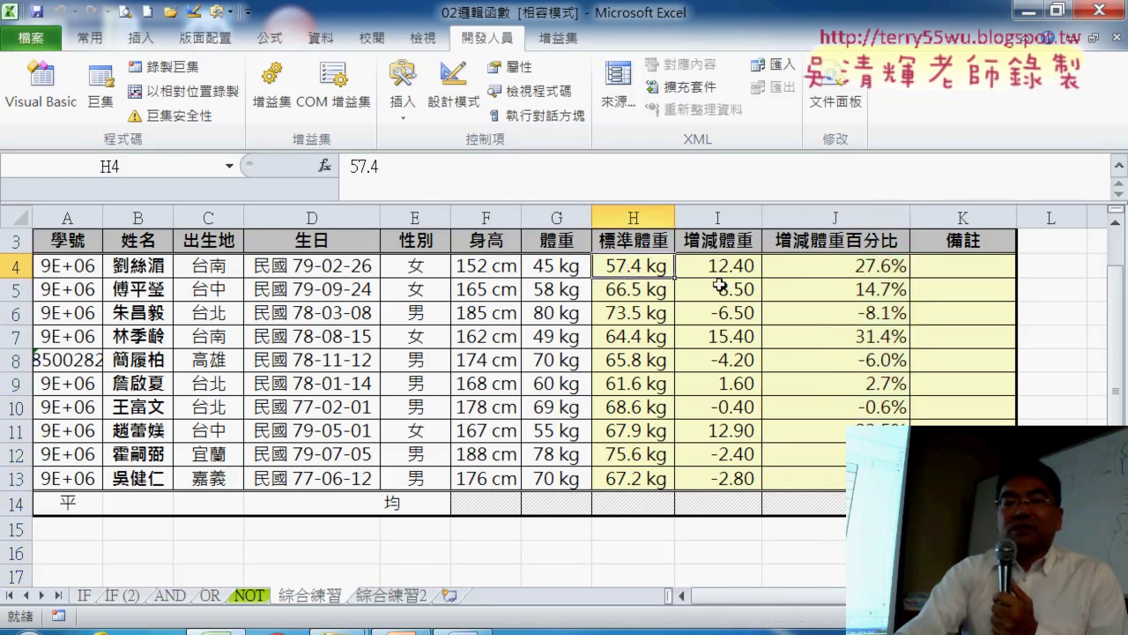
left_click(553, 271)
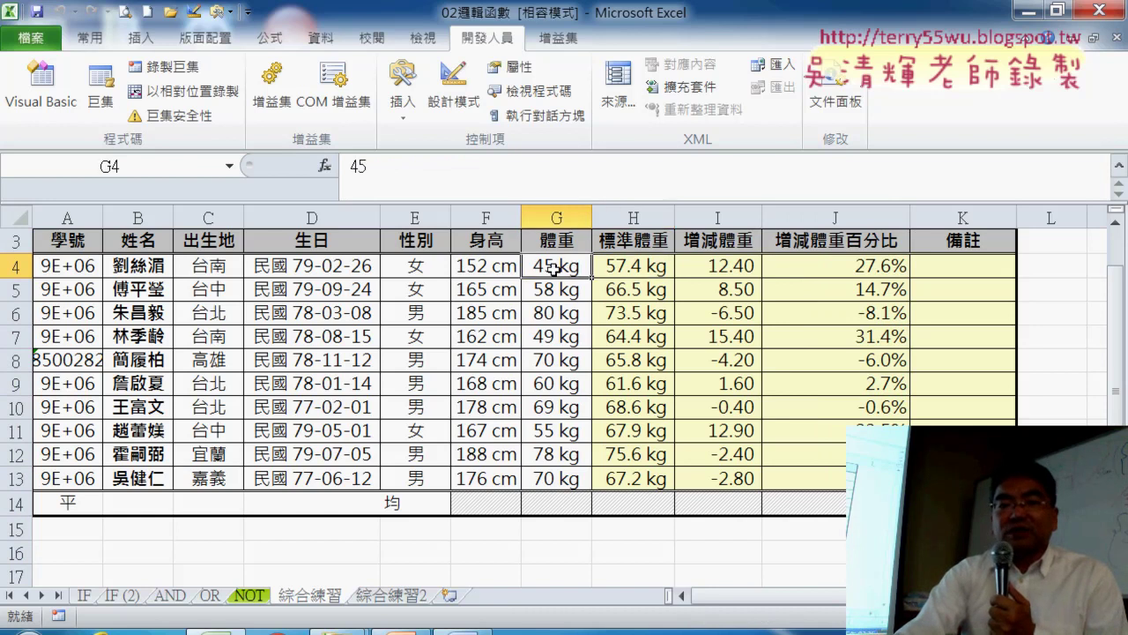
left_click(628, 272)
left_click(527, 270)
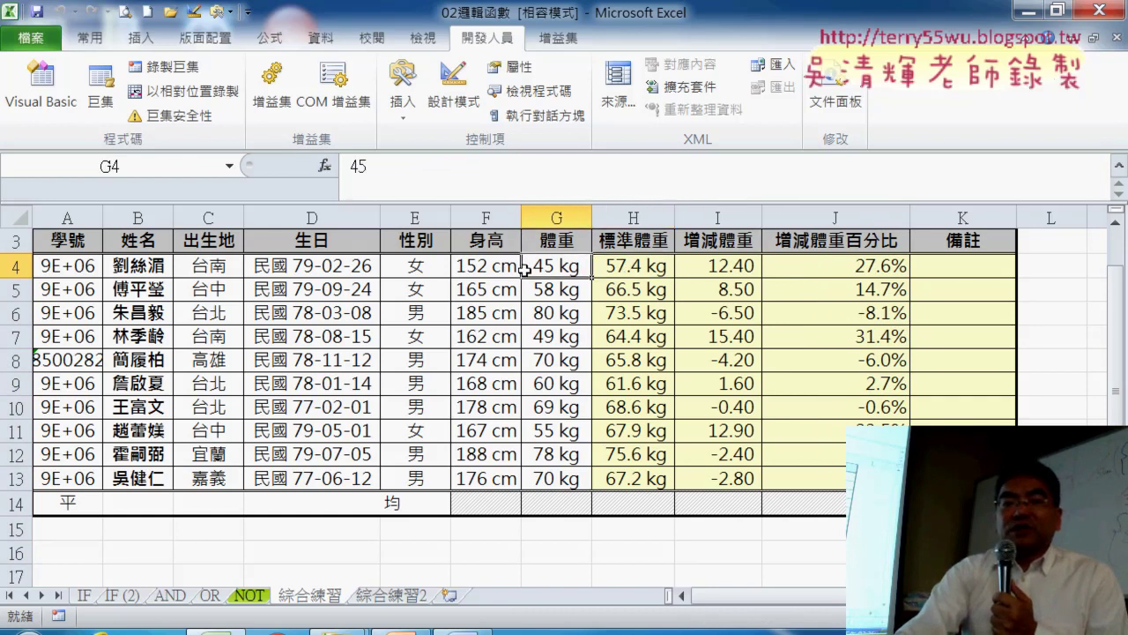
left_click(624, 266)
left_click(562, 266)
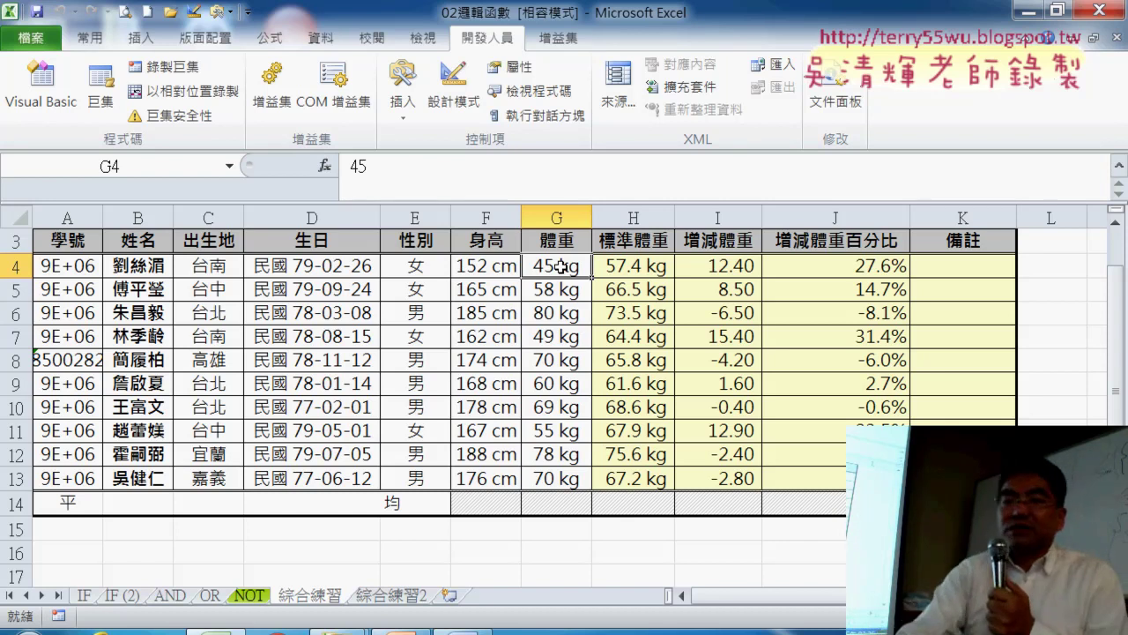
left_click(881, 265)
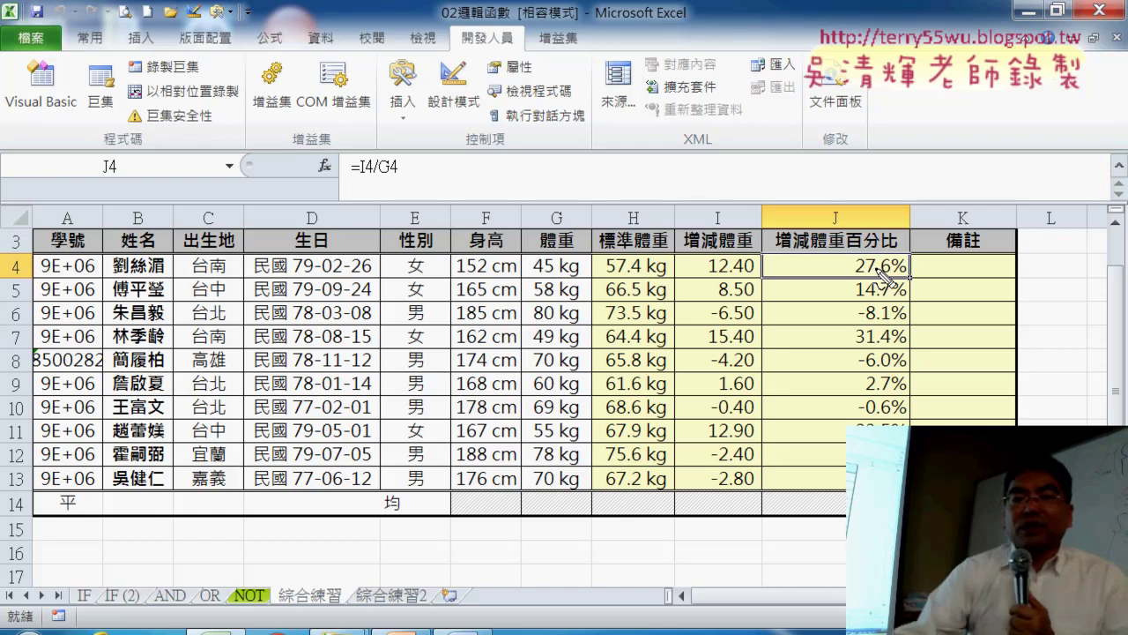
Mark the 5% and -5% thresholds on the sheet in red, then clear the annotations
mouse_move(695, 176)
left_mouse_down()
mouse_move(774, 178)
mouse_move(744, 55)
mouse_move(724, 97)
left_mouse_up()
left_click_drag(760, 57, 776, 105)
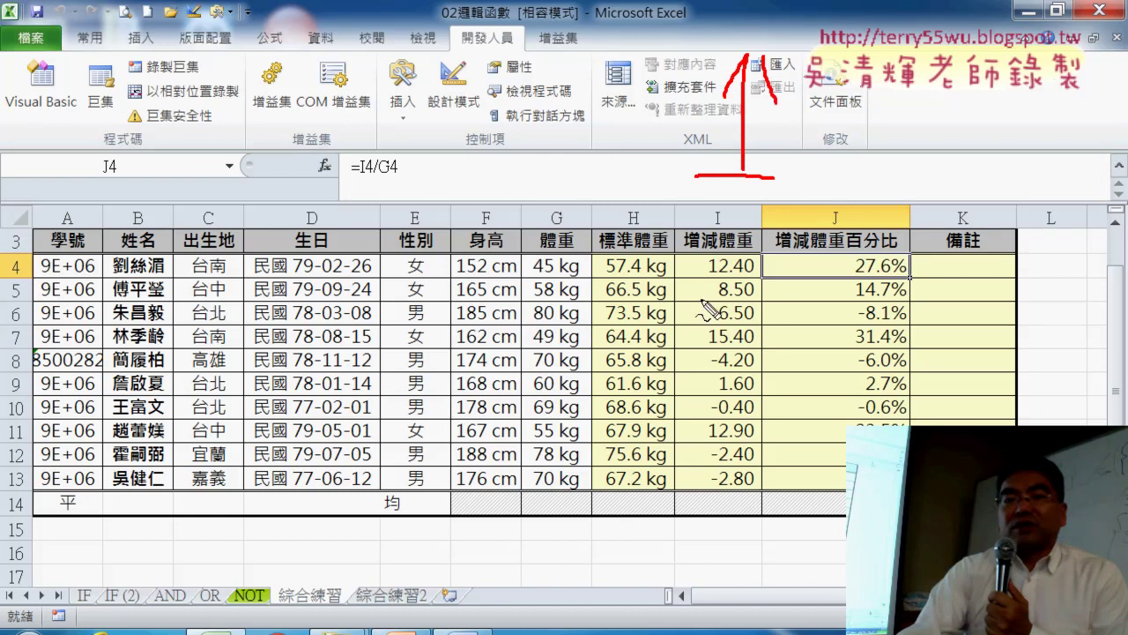
mouse_move(701, 299)
left_mouse_down()
mouse_move(789, 300)
mouse_move(749, 421)
left_mouse_up()
left_click_drag(721, 377, 804, 355)
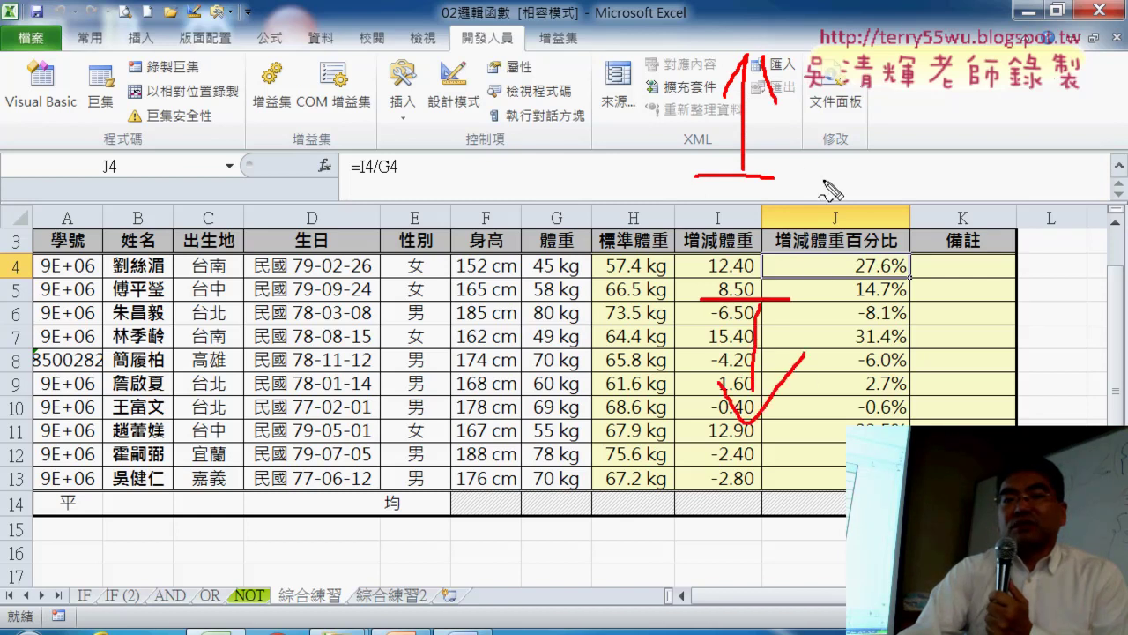
mouse_move(810, 163)
left_mouse_down()
mouse_move(799, 208)
mouse_move(837, 160)
left_mouse_up()
left_click_drag(910, 134, 858, 211)
mouse_move(863, 152)
left_mouse_down()
mouse_move(887, 181)
mouse_move(891, 229)
left_mouse_up()
left_click_drag(813, 315, 854, 310)
mouse_move(860, 267)
left_mouse_down()
mouse_move(871, 310)
mouse_move(860, 333)
left_mouse_up()
mouse_move(904, 278)
left_mouse_down()
mouse_move(917, 293)
mouse_move(897, 342)
mouse_move(926, 348)
left_mouse_up()
mouse_move(794, 64)
left_mouse_down()
mouse_move(897, 114)
mouse_move(848, 140)
left_mouse_up()
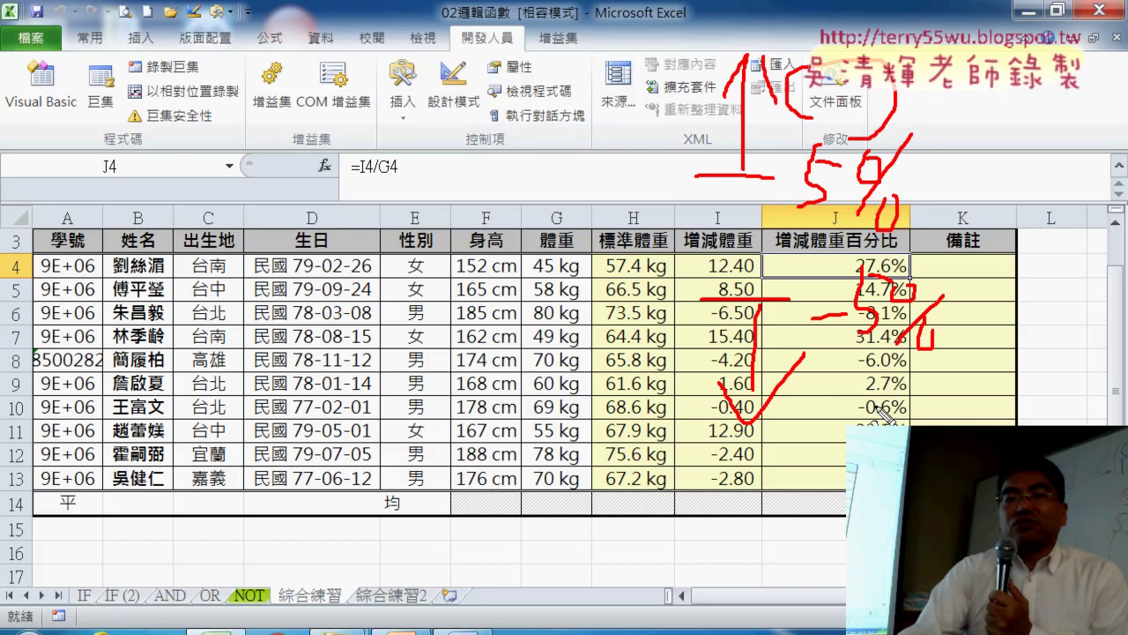
left_click_drag(912, 388, 868, 437)
left_click_drag(754, 265, 820, 209)
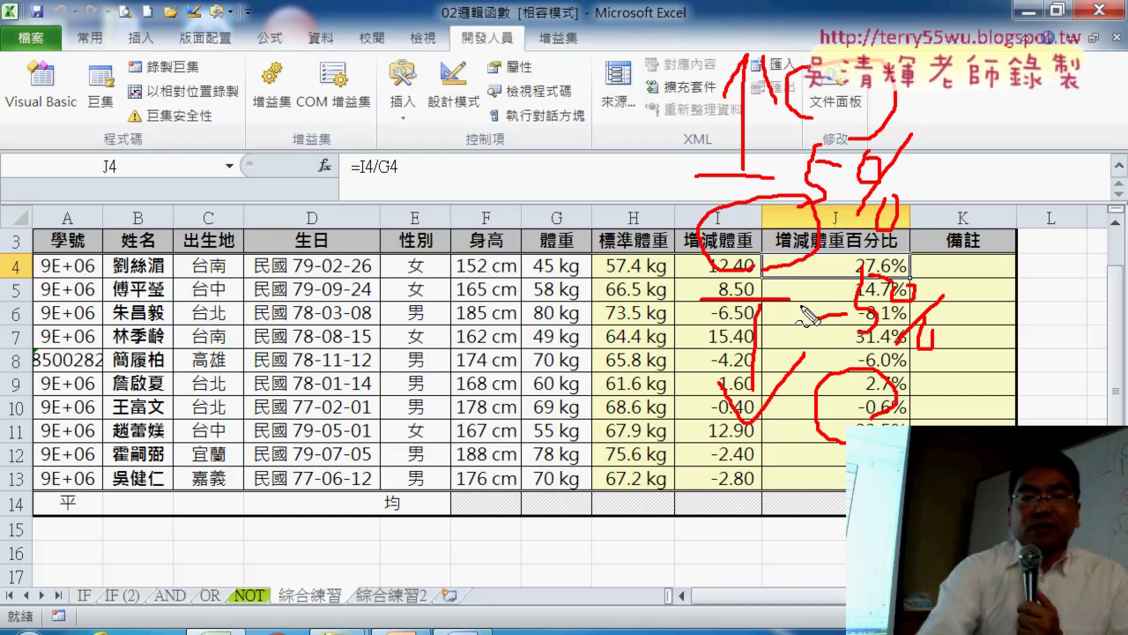
key("Escape")
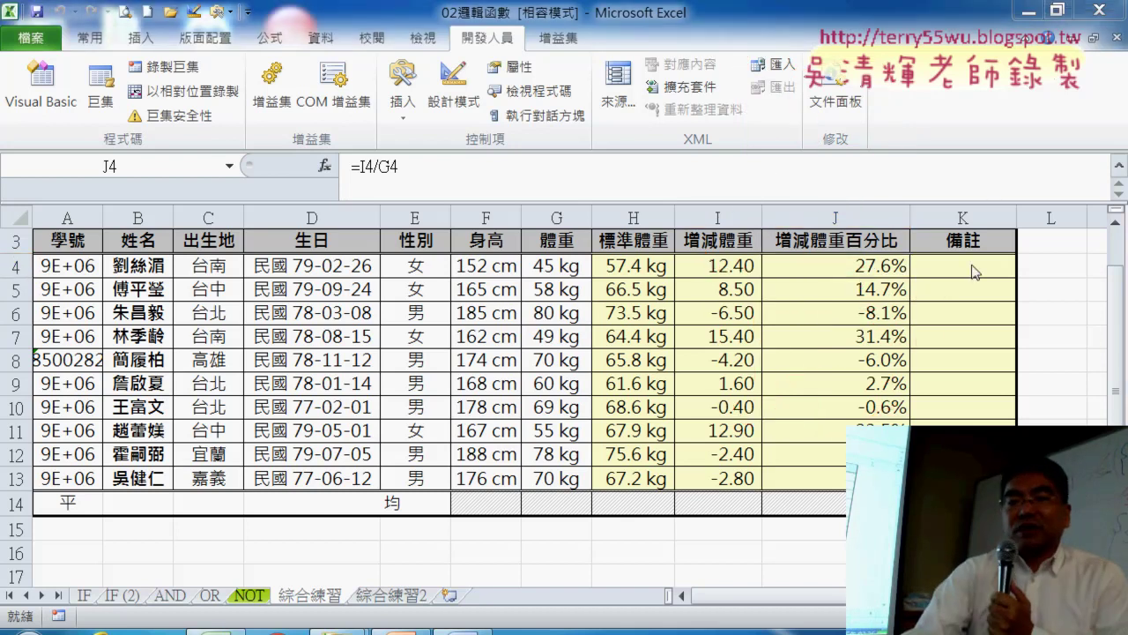
Insert an IF function into cell K4 and move its arguments panel aside
left_click(976, 269)
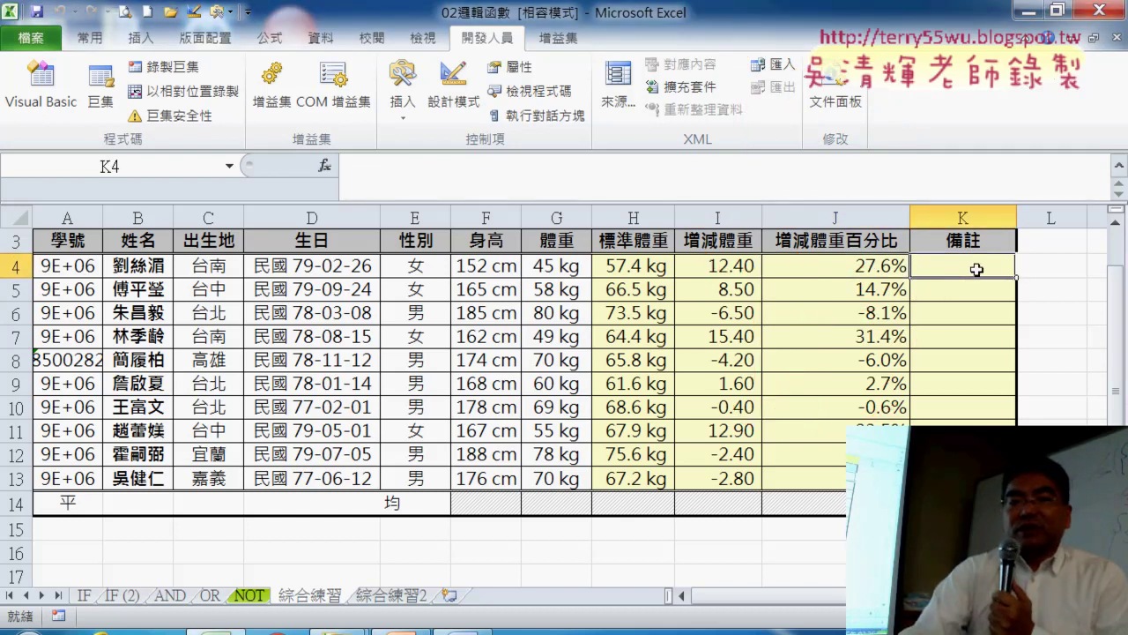
left_click(327, 166)
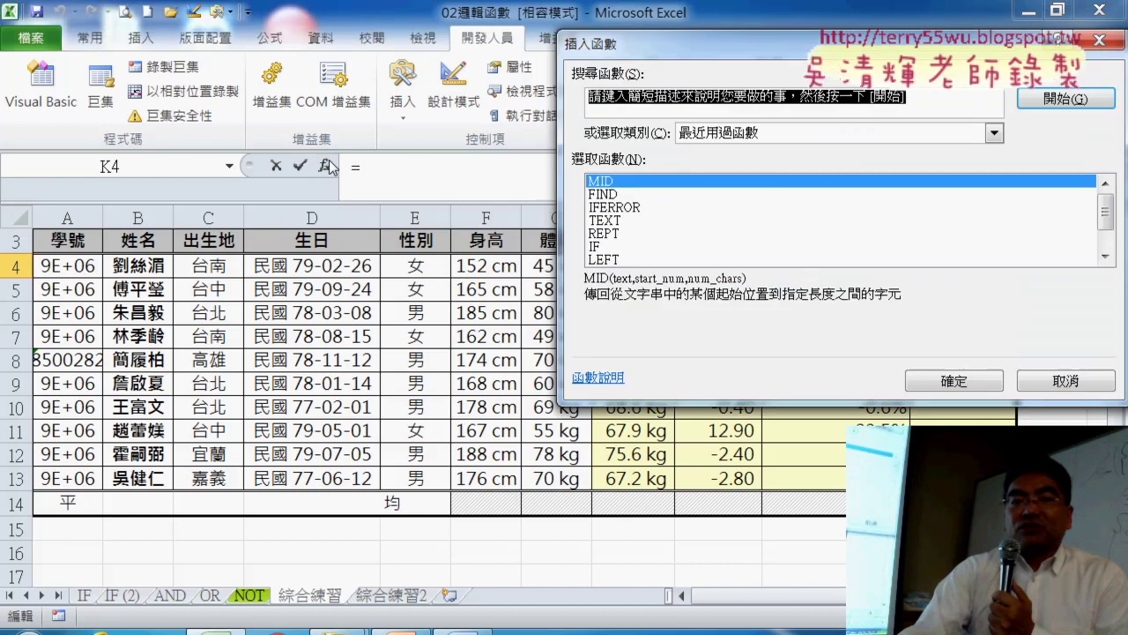
double_click(599, 248)
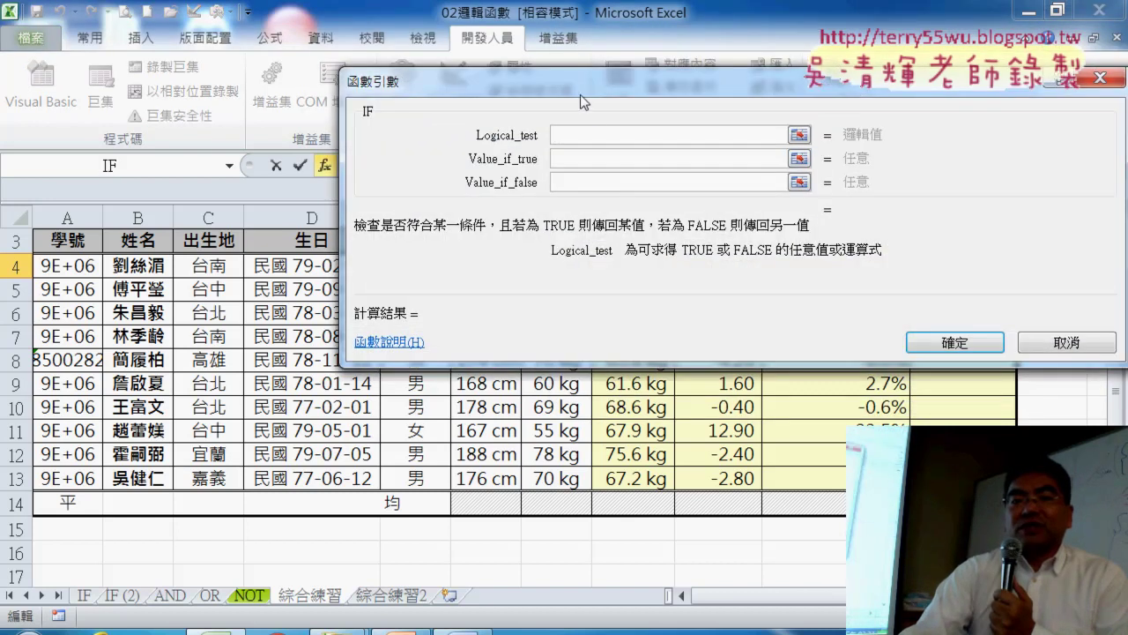
left_click_drag(580, 94, 371, 324)
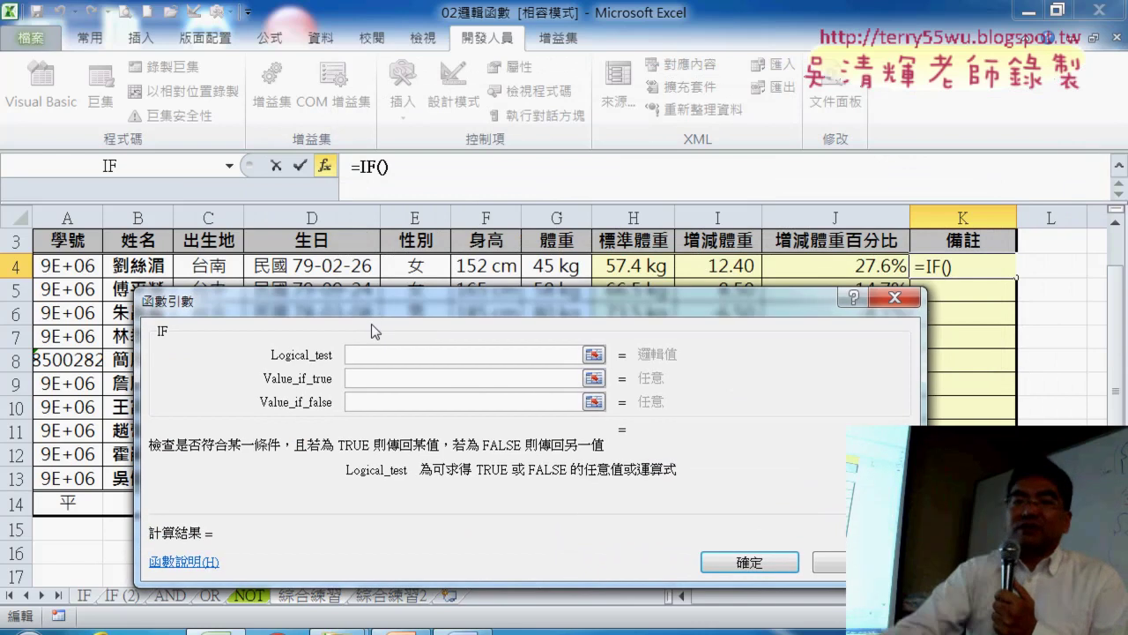
Set the IF logical test to or(J4>5%,J4<-5%)
left_click(812, 266)
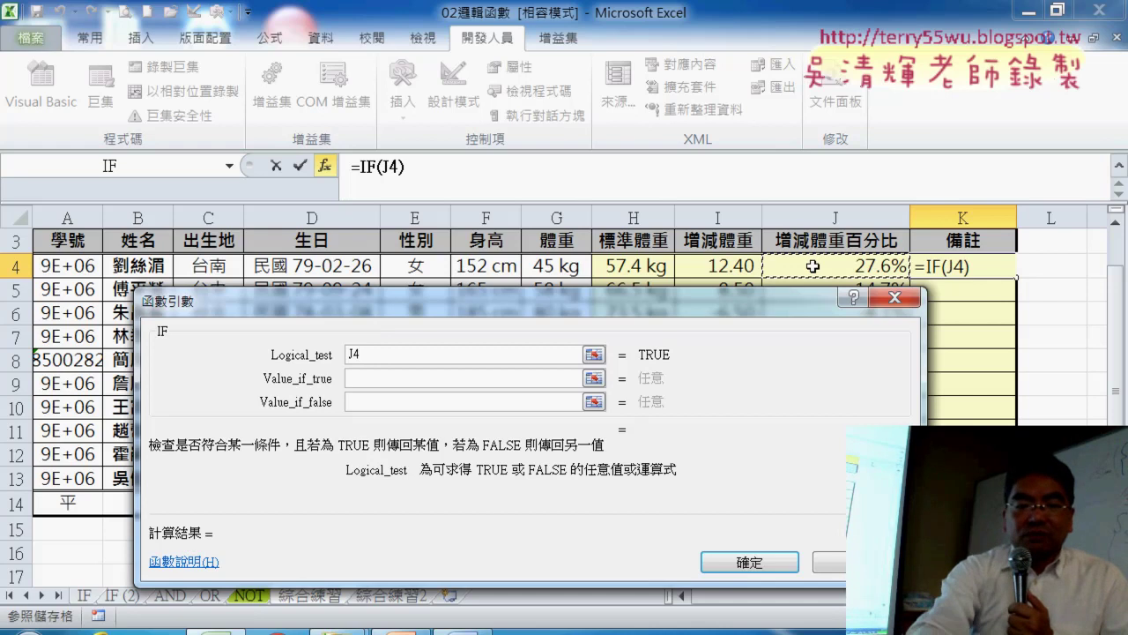
type(">5")
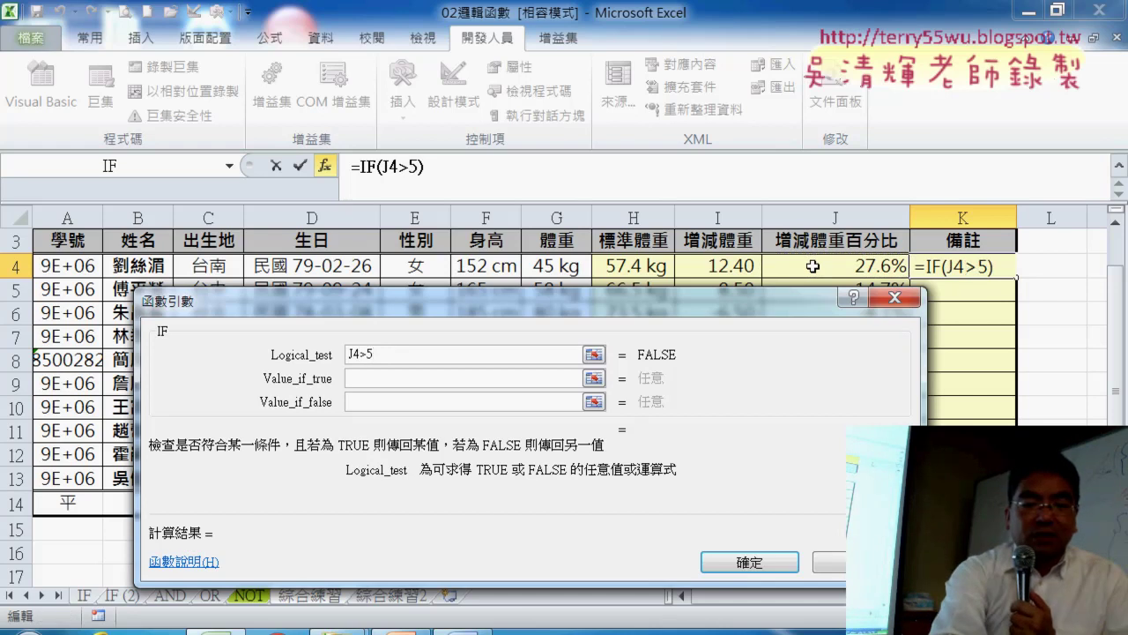
type("%")
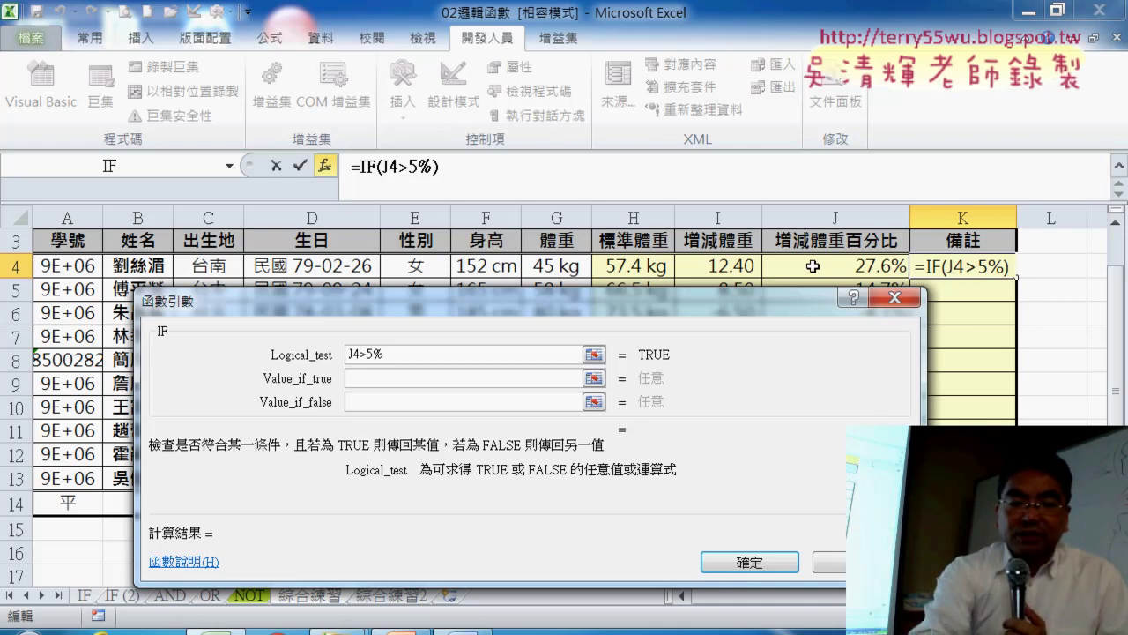
type("or")
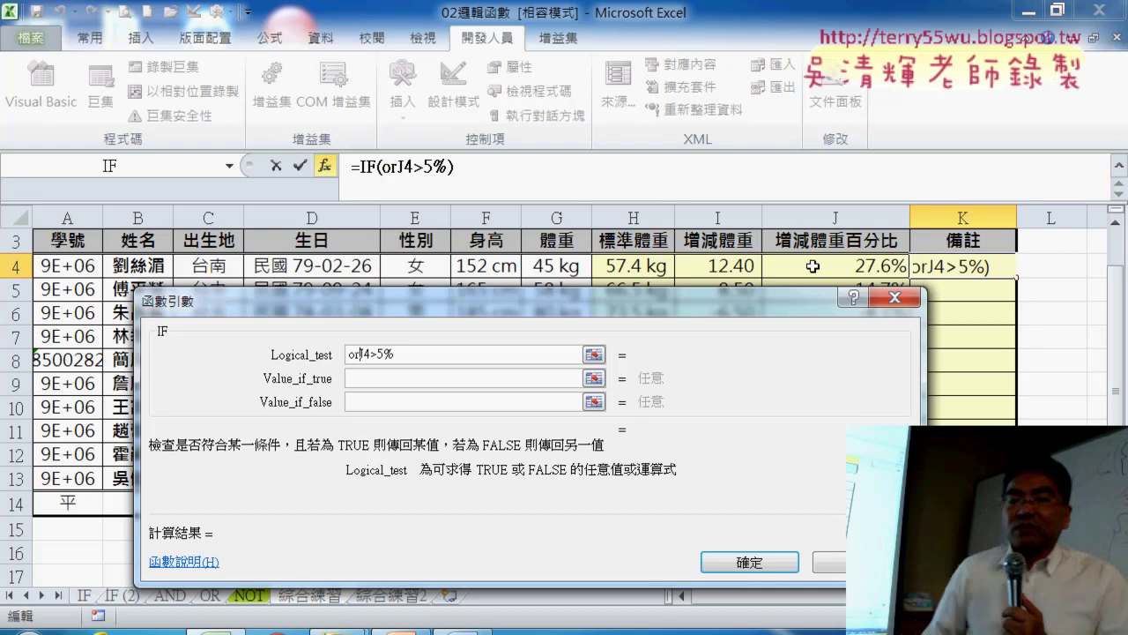
type("(")
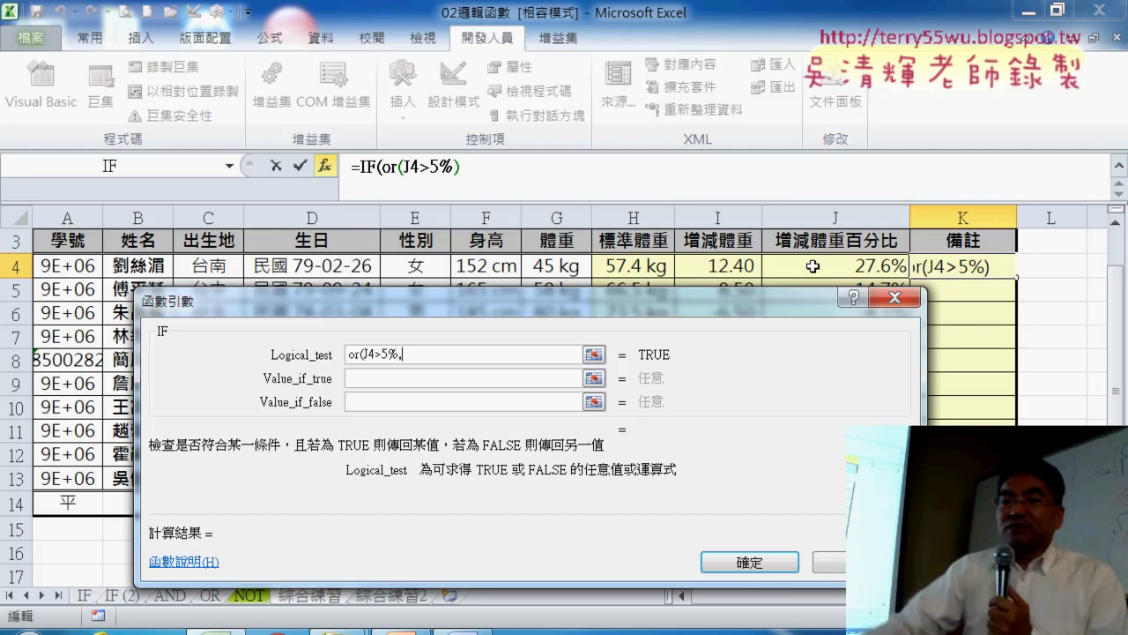
type(",")
left_click(812, 266)
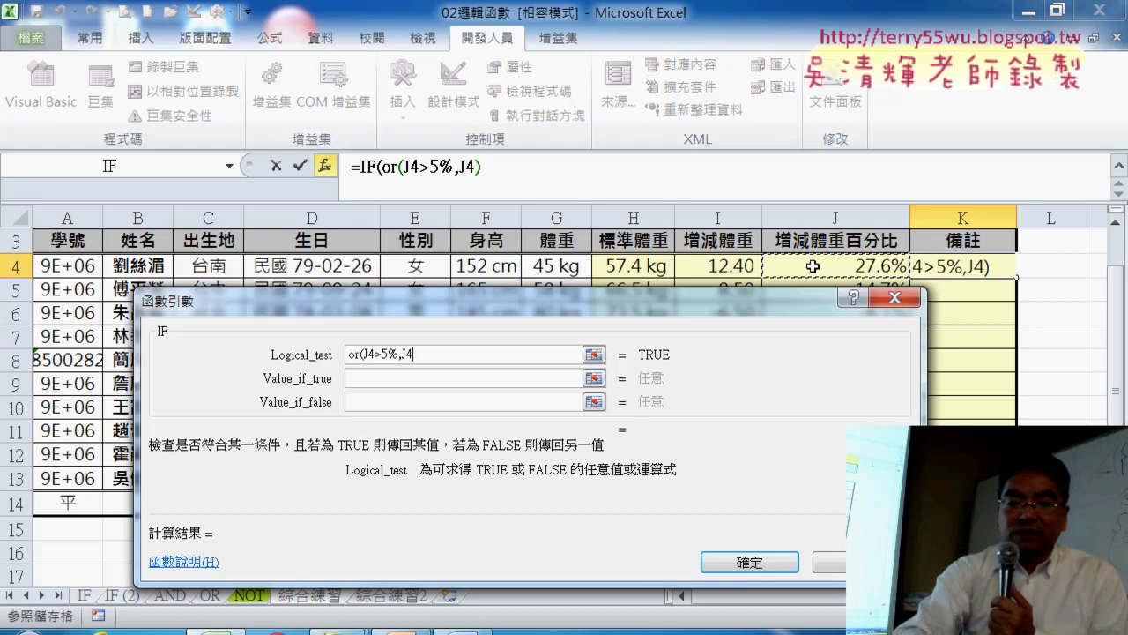
type("<")
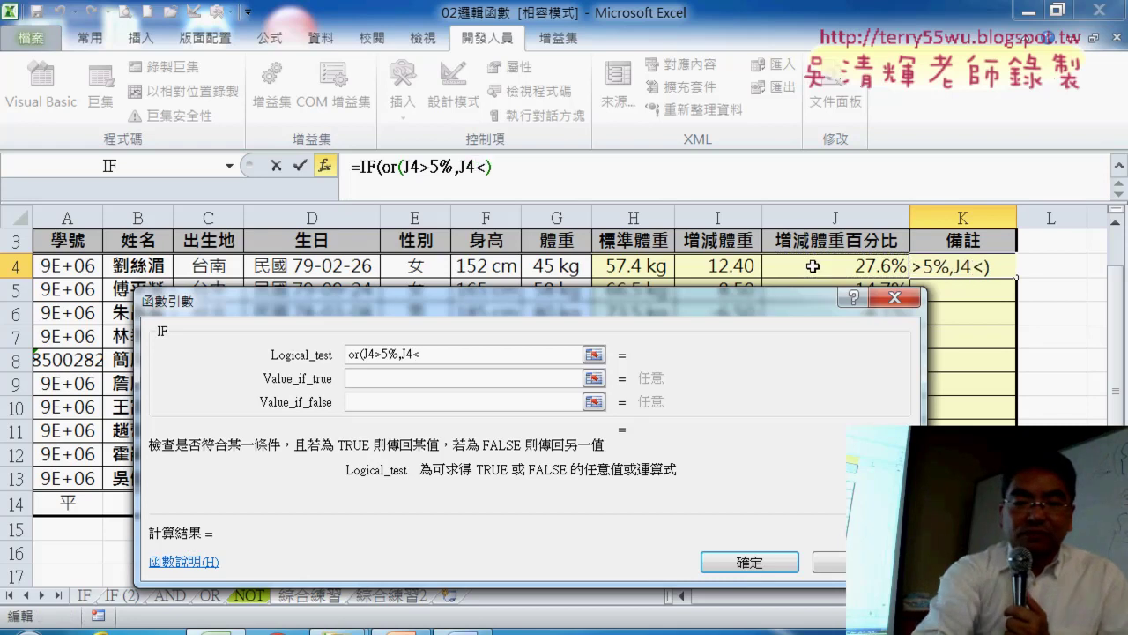
type("-5")
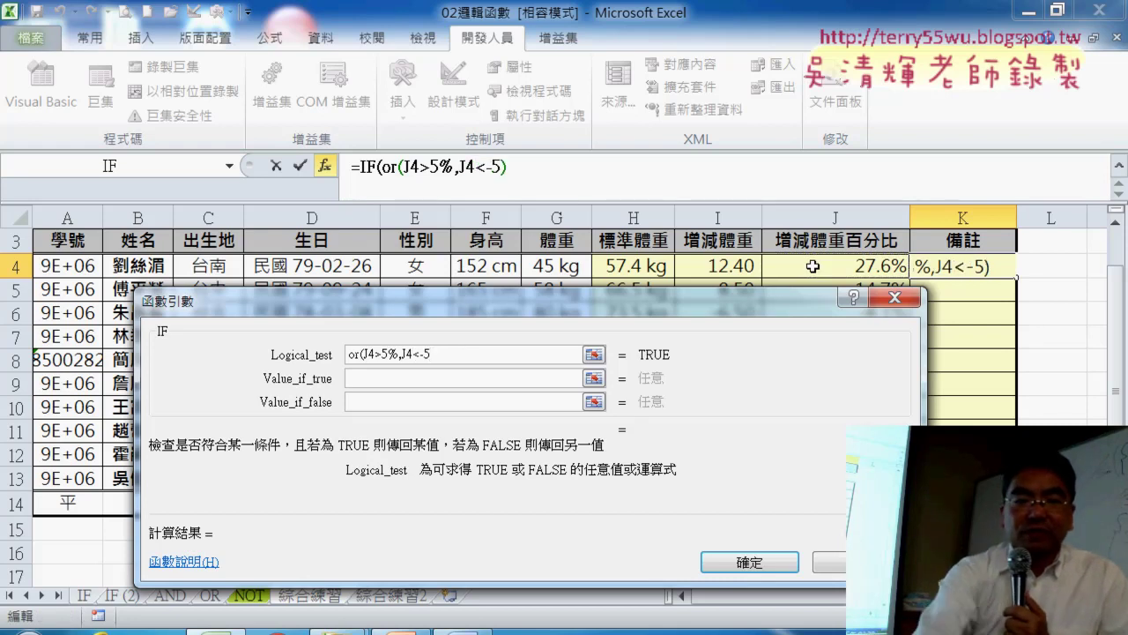
type("%")
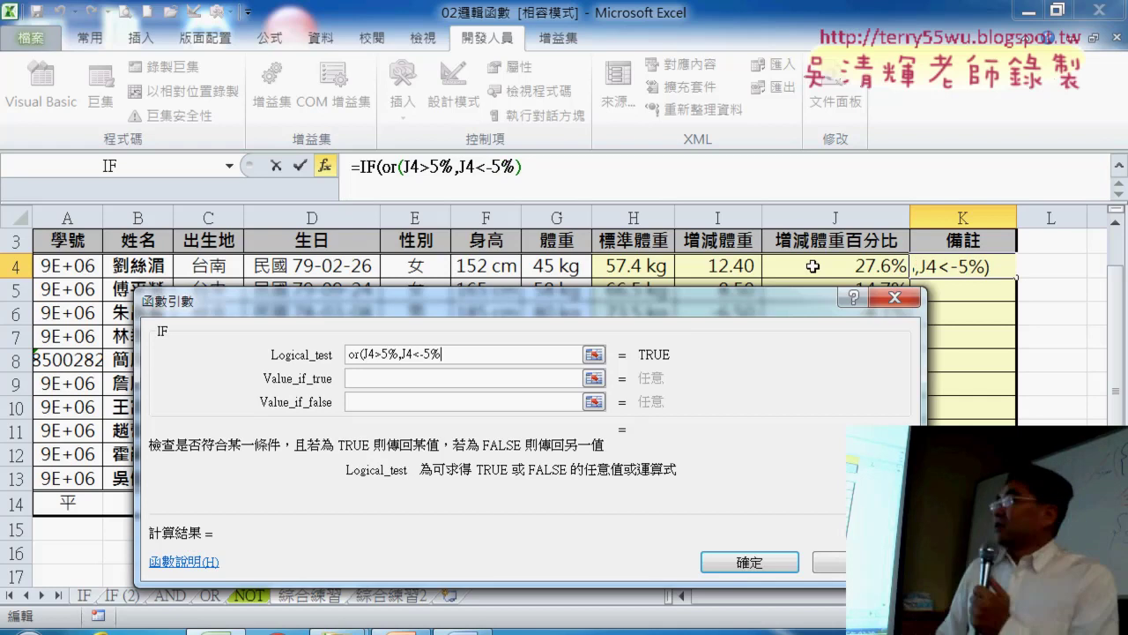
type(")")
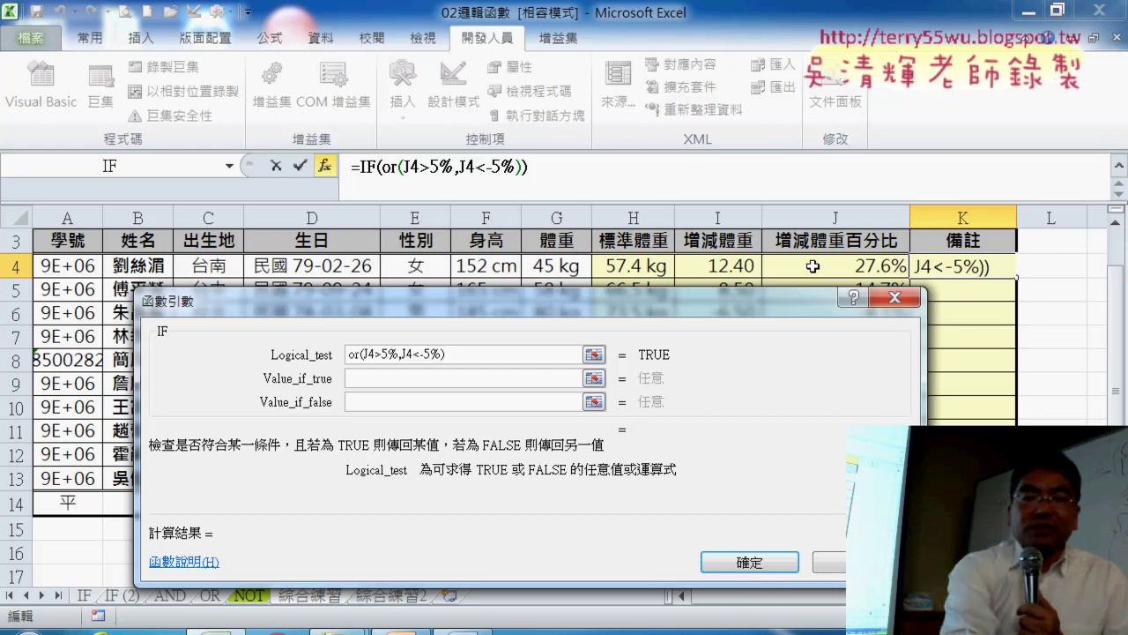
key("Tab")
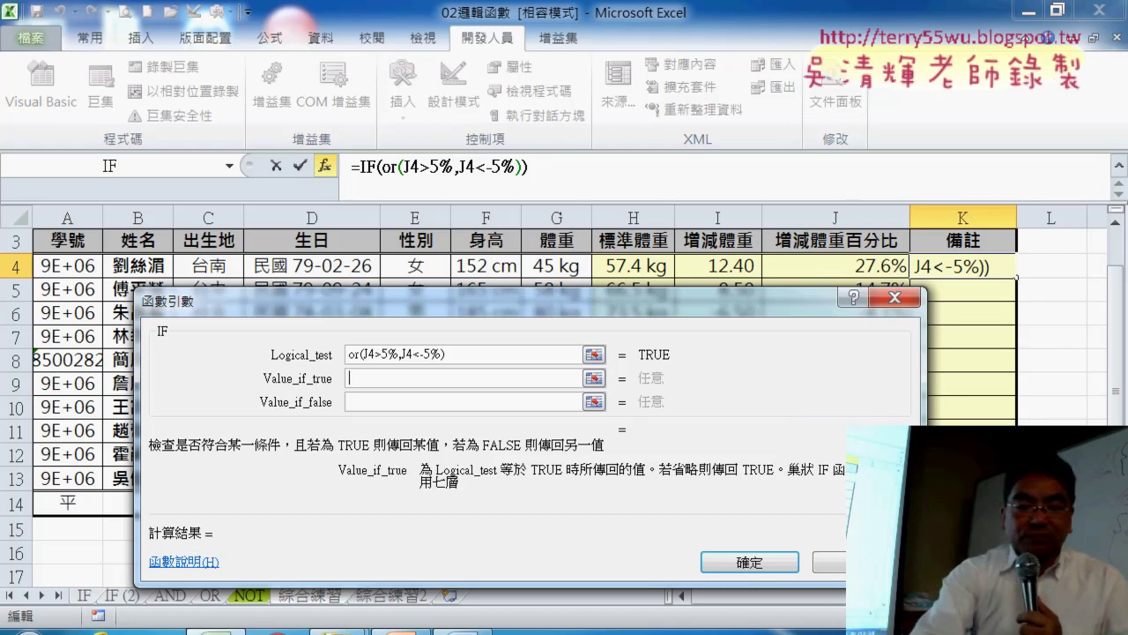
Enter 不標準 as the IF value when true
type("ㄅㄨ")
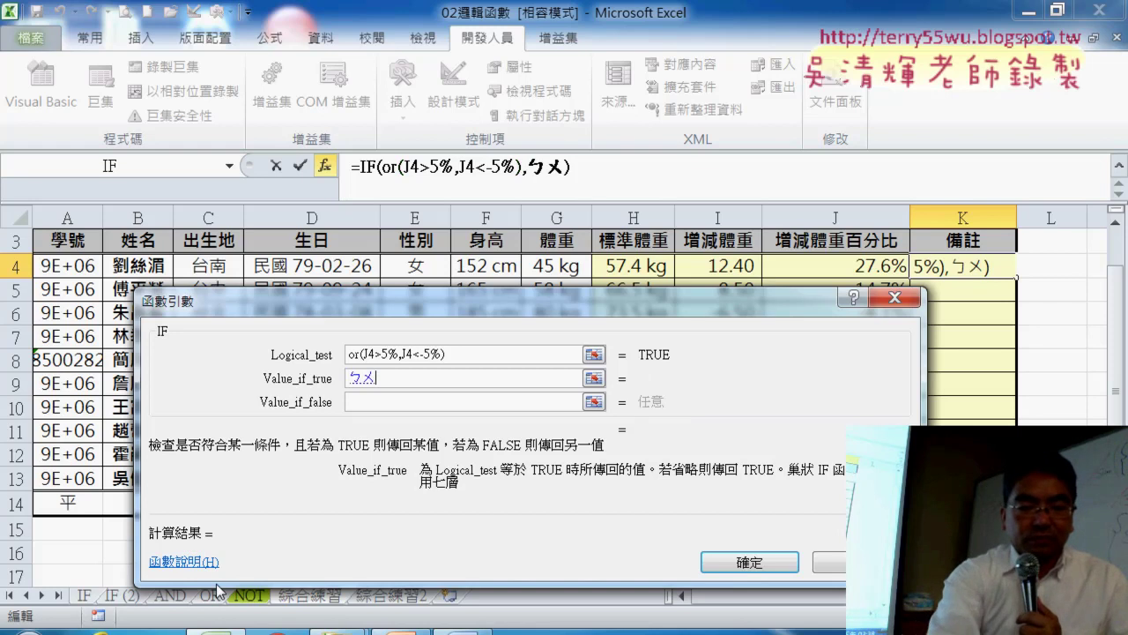
type("4ㄅ")
key("space")
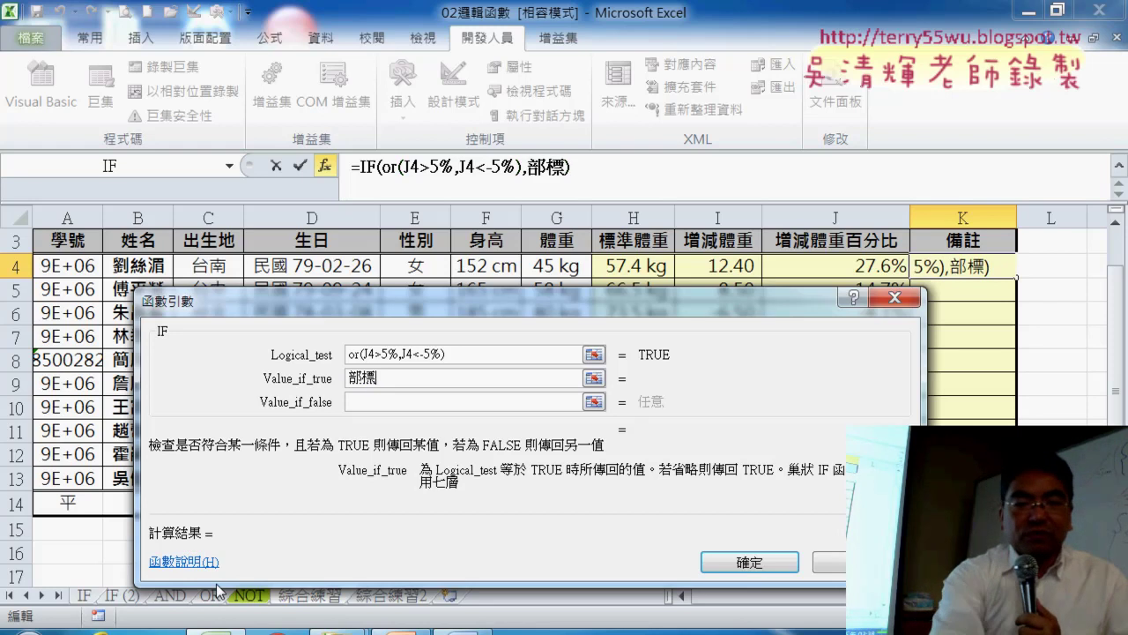
type("ㄓㄨㄣ3")
key("Return")
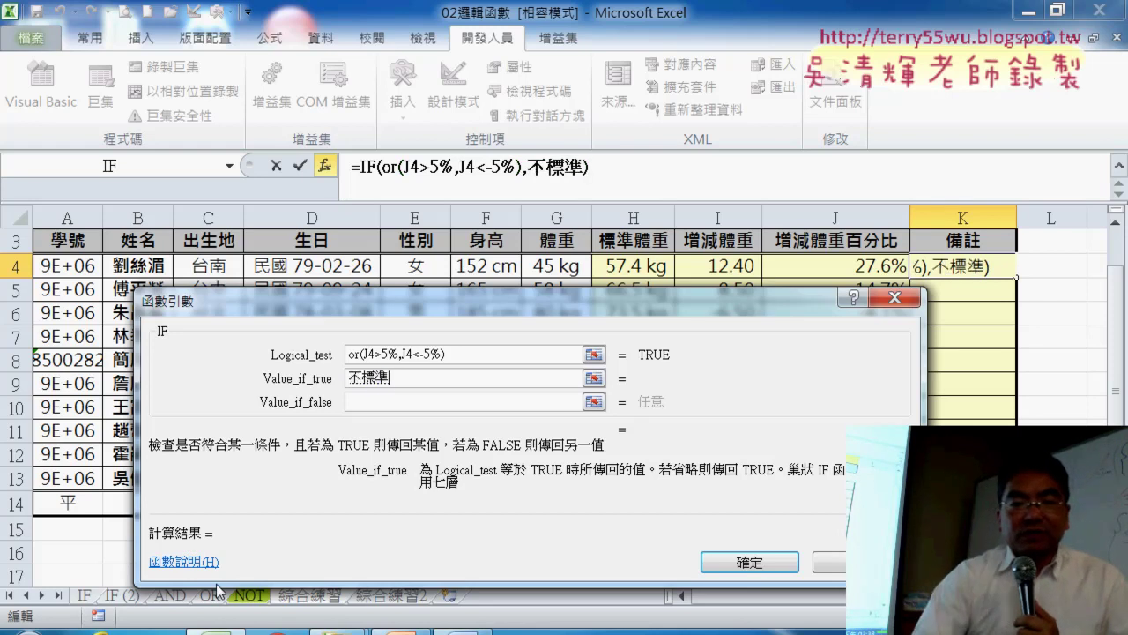
Copy 標準 from that text and paste it as the value when false
double_click(379, 369)
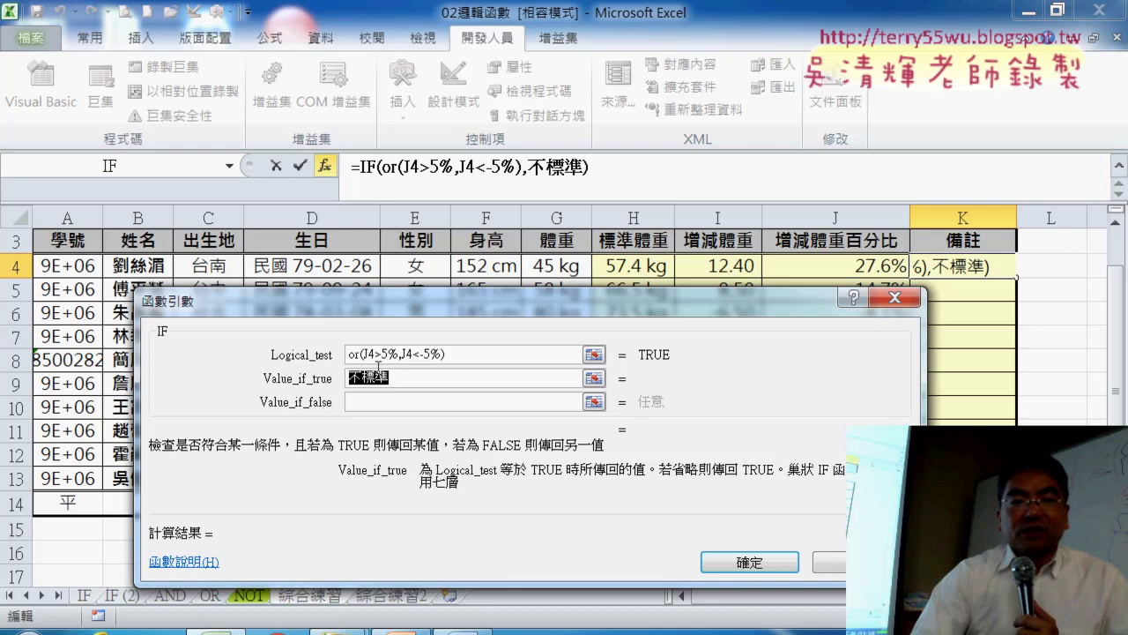
left_click_drag(362, 377, 398, 386)
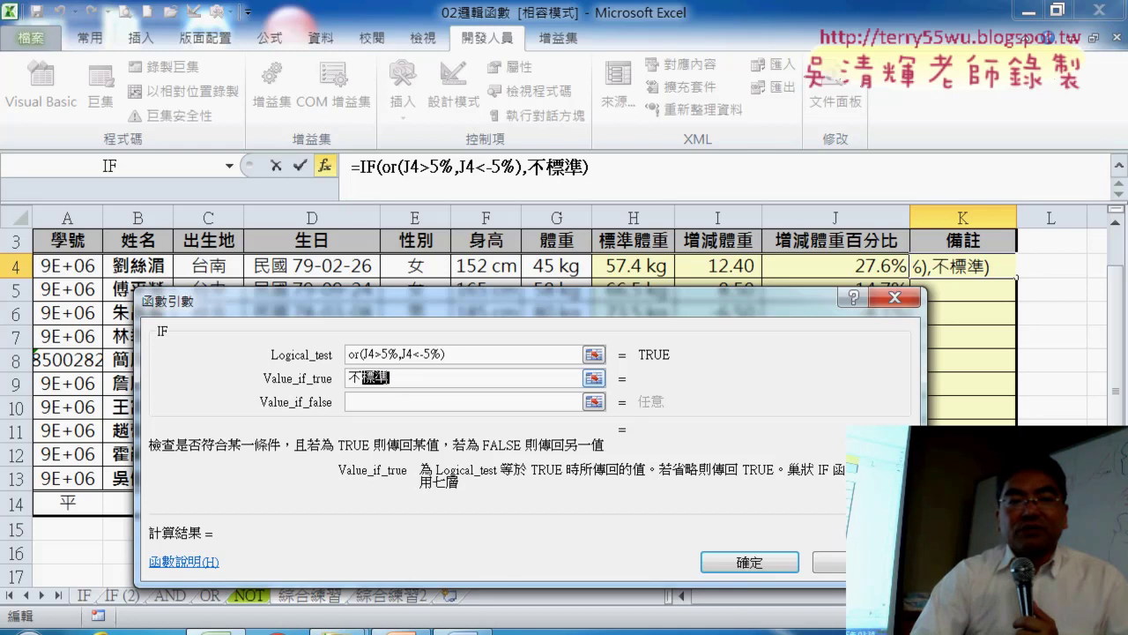
right_click(384, 377)
left_click(403, 409)
left_click(398, 404)
right_click(399, 404)
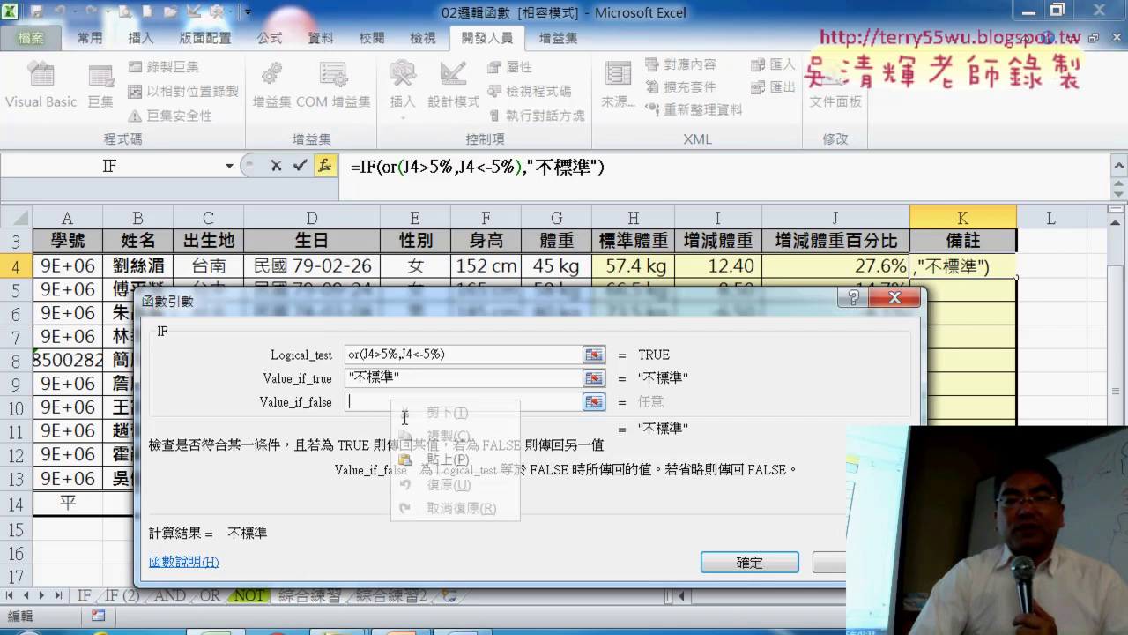
left_click(446, 459)
key("shift+Tab")
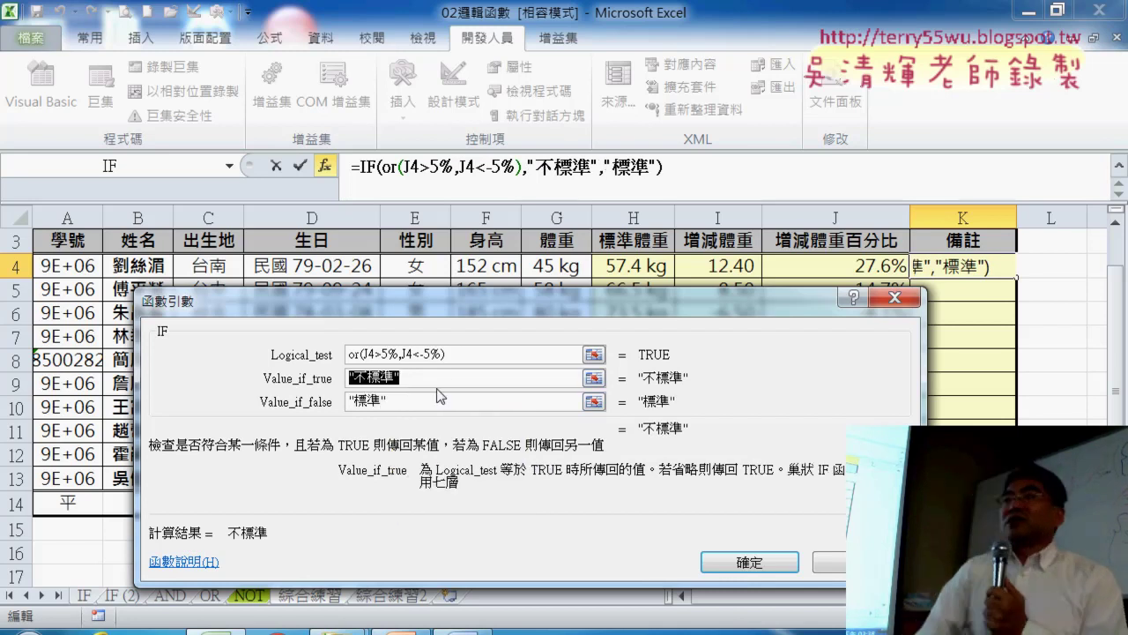
left_click(446, 385)
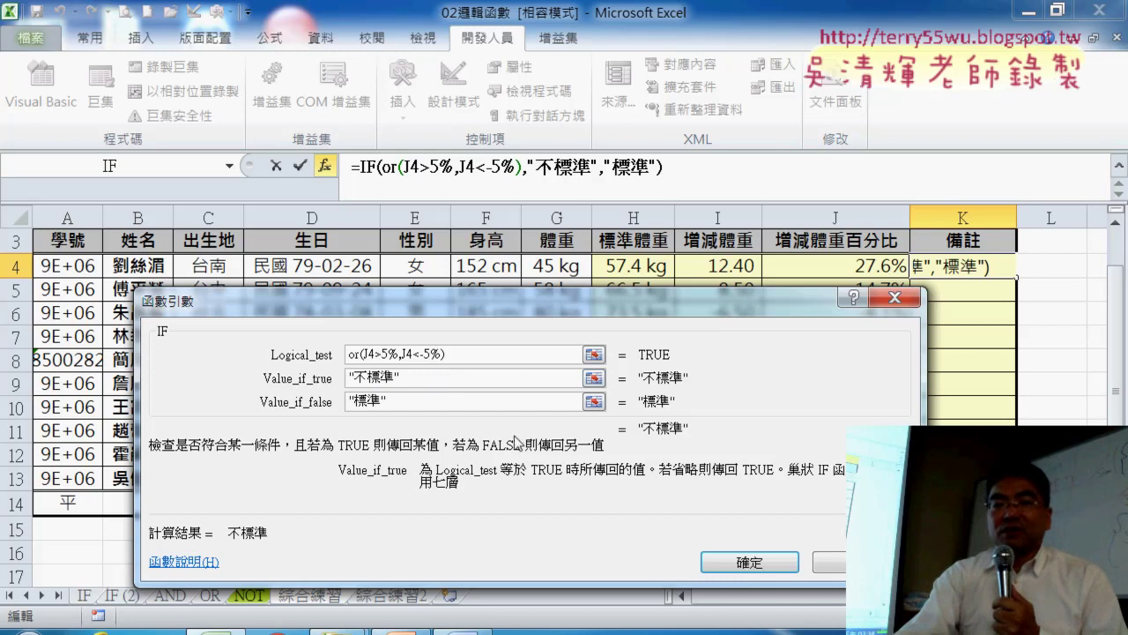
Confirm the IF formula in K4 and fill it down through K13
left_click(749, 562)
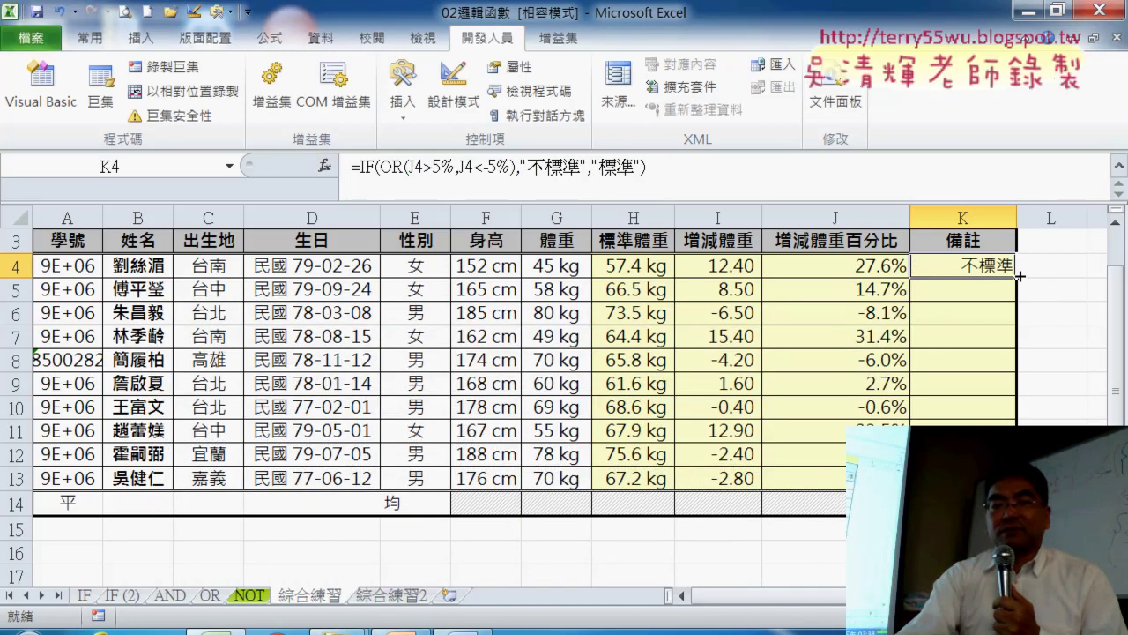
left_click_drag(1017, 275, 1013, 478)
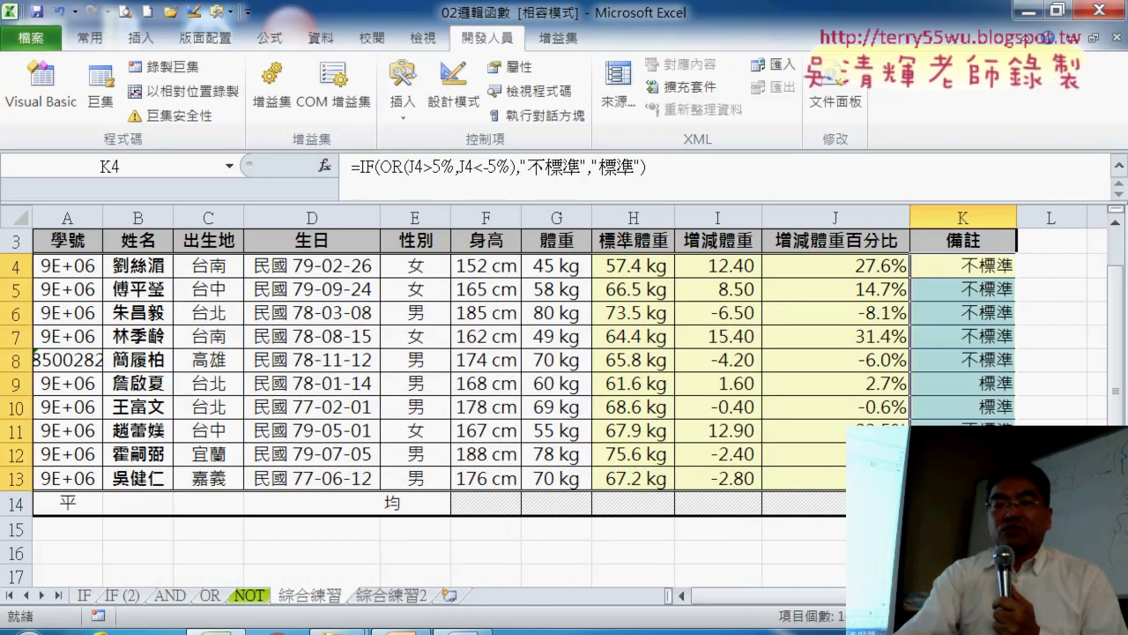
left_click_drag(705, 595, 719, 595)
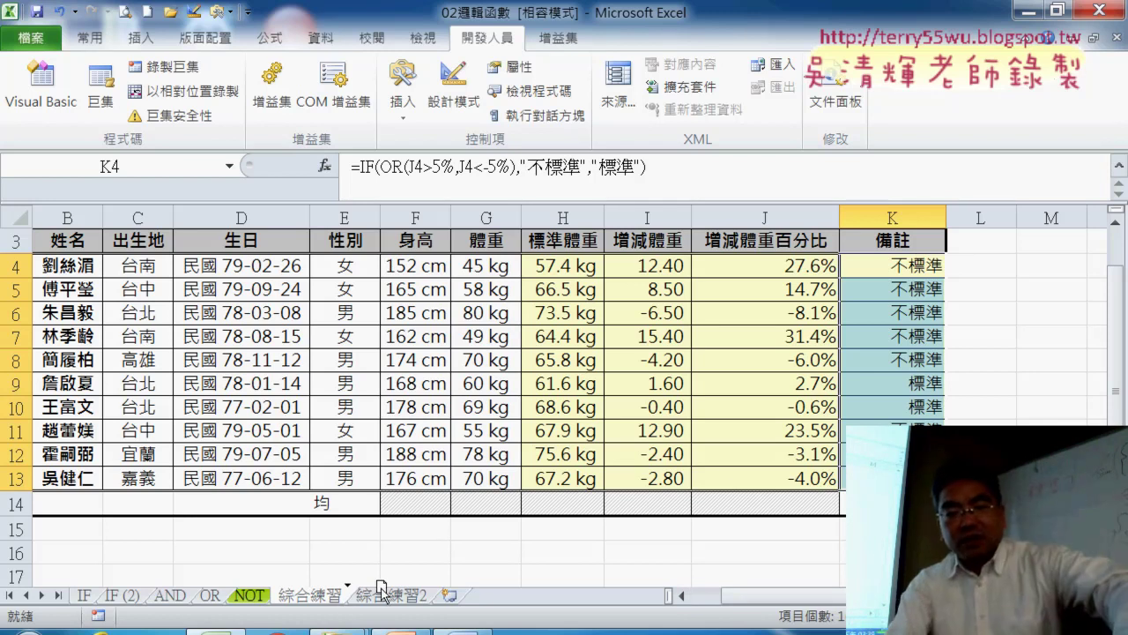
Ctrl-drag a copy of the 綜合練習 tab and rename it 綜合練習 (and)
left_click_drag(380, 588, 439, 589)
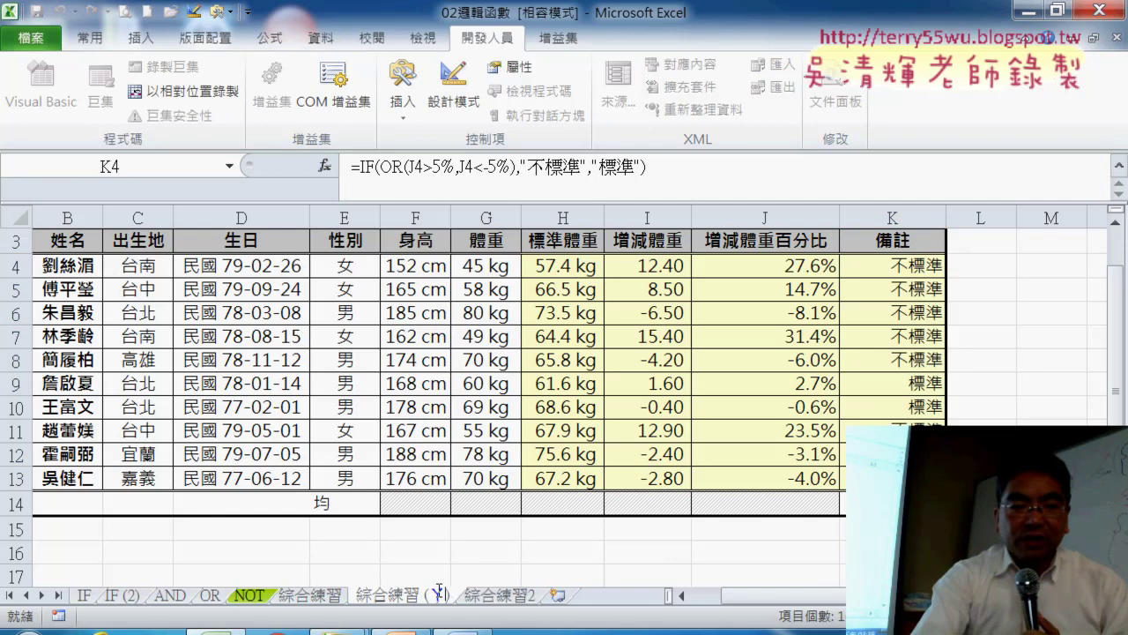
key("BackSpace")
key("BackSpace")
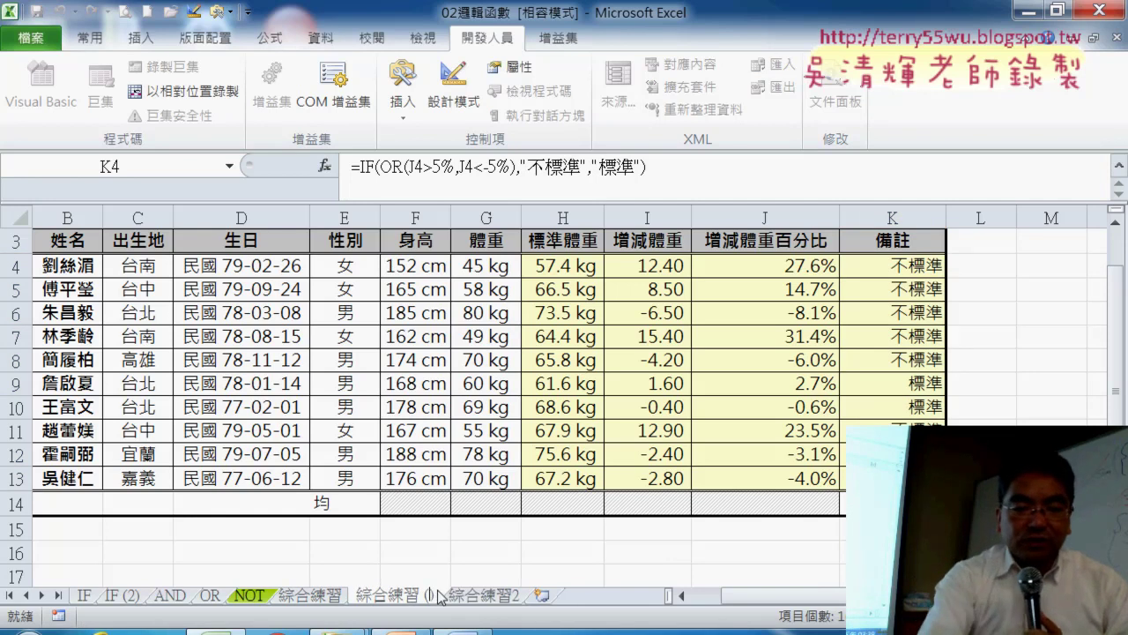
type("an")
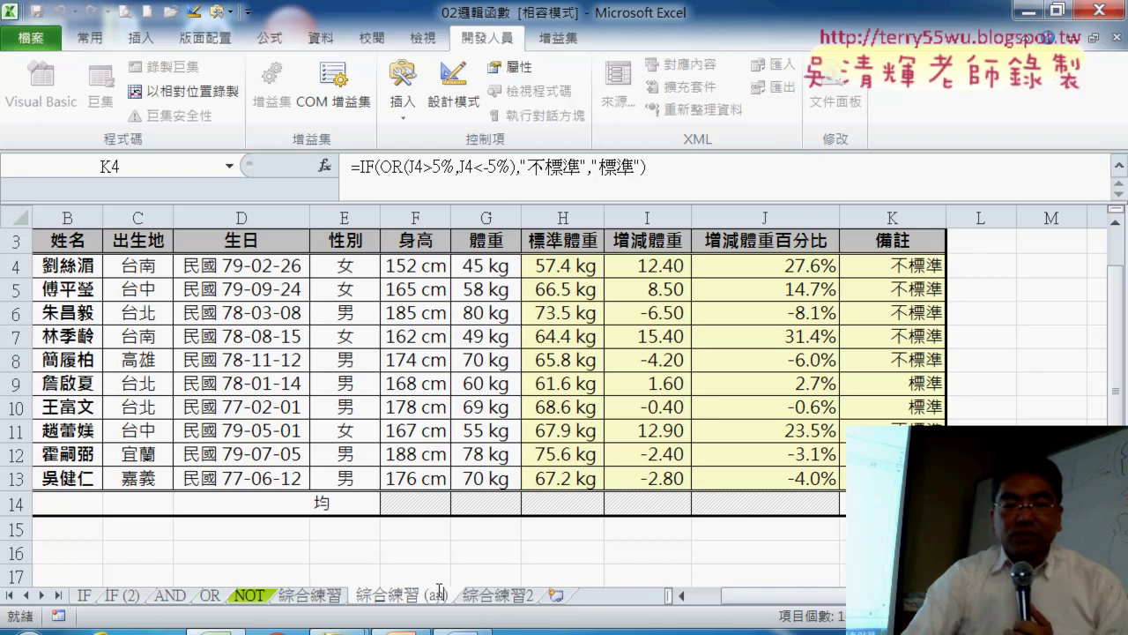
type("d)")
key("Return")
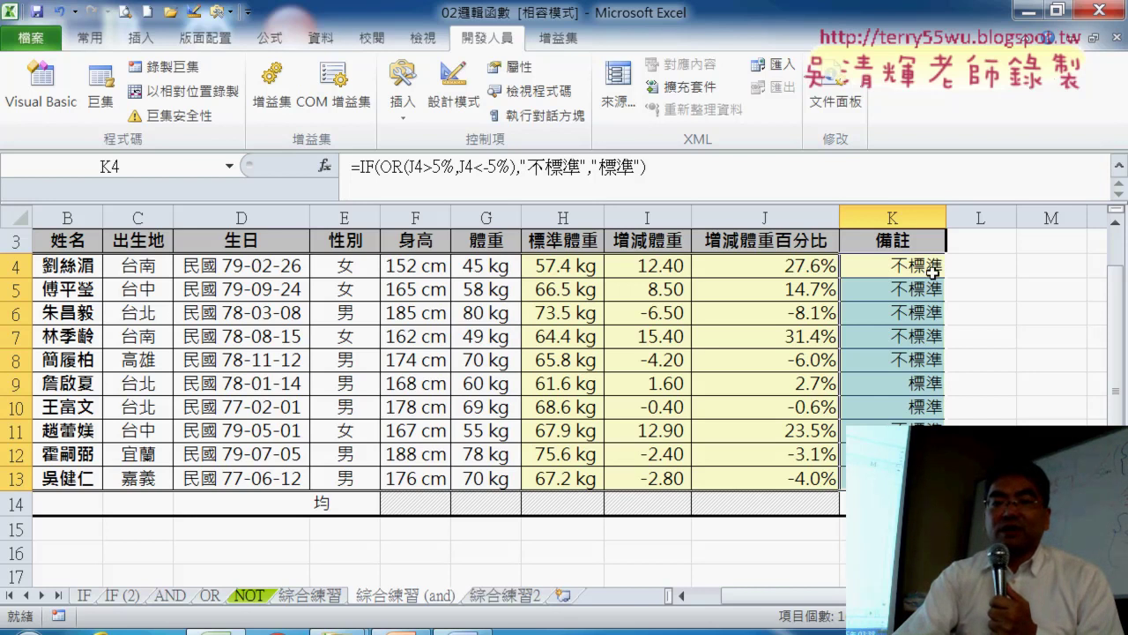
left_click_drag(926, 269, 842, 480)
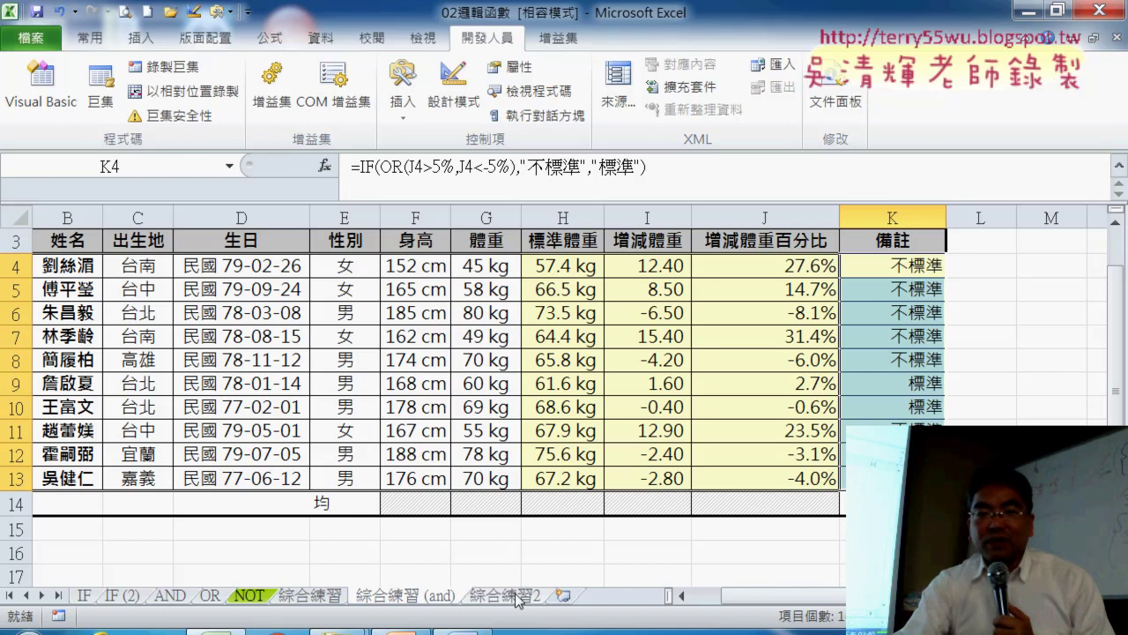
key("shift+BackSpace")
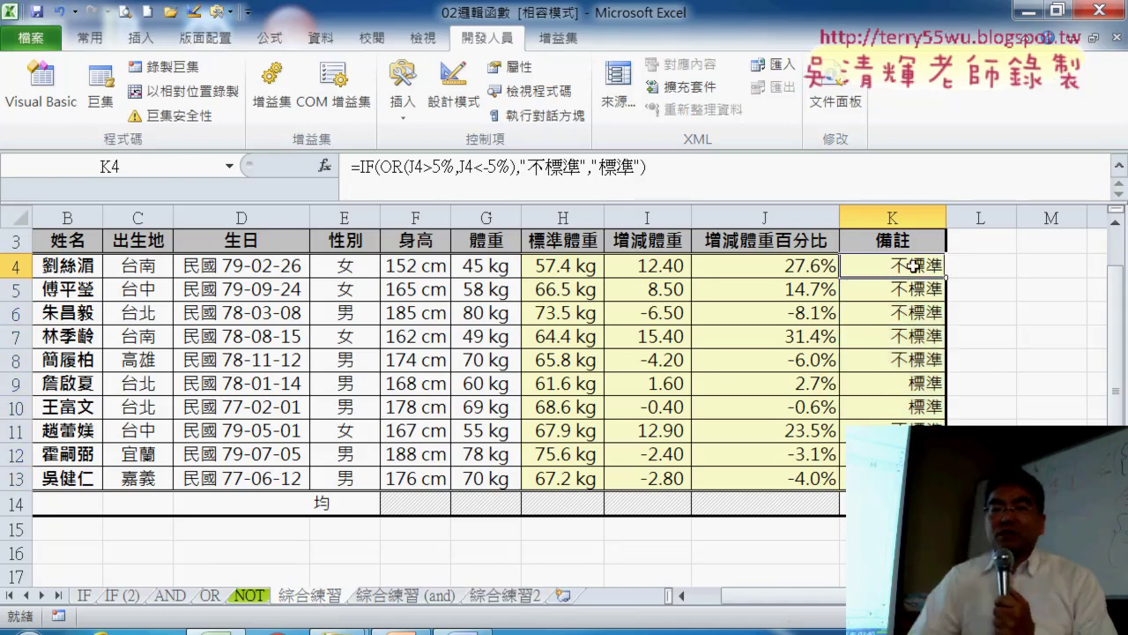
key("ctrl+shift+Down")
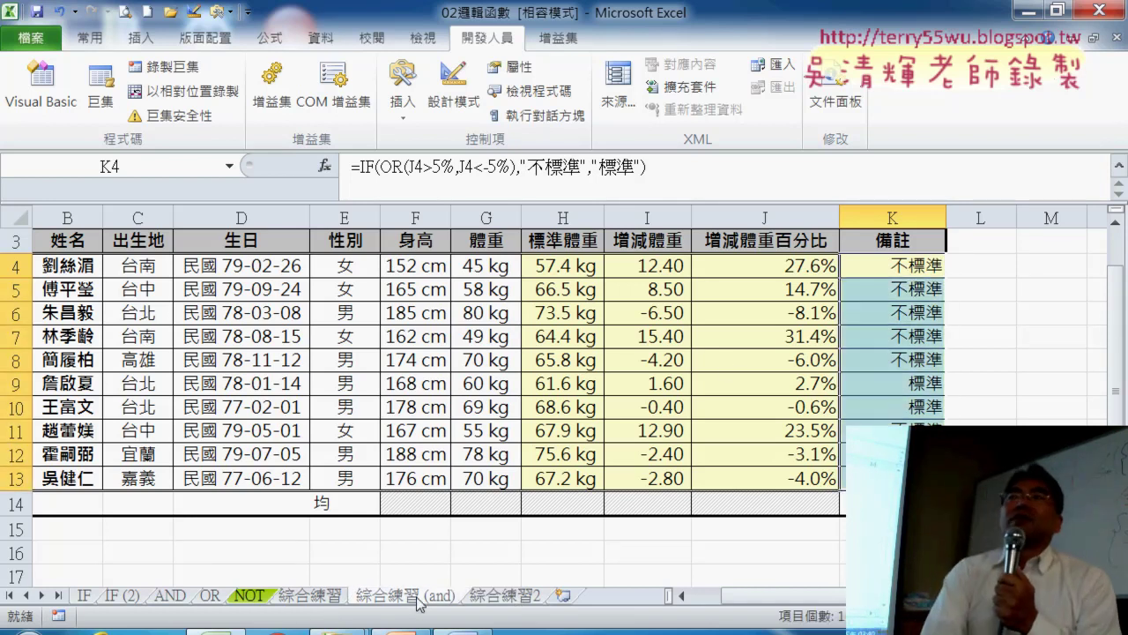